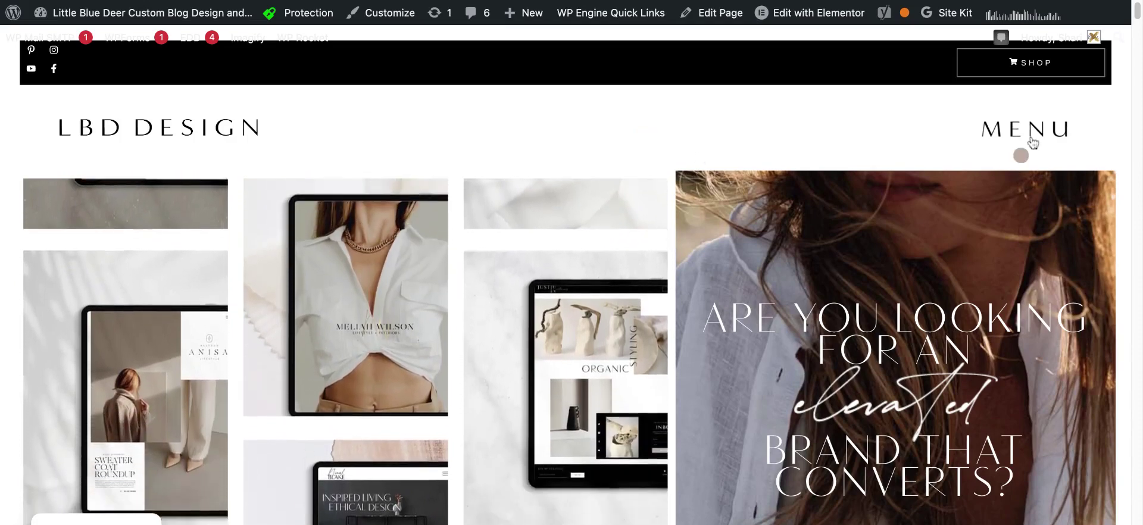
On the live site, try the slide-in side menu and the search overlay, then close both.
left_click(1033, 141)
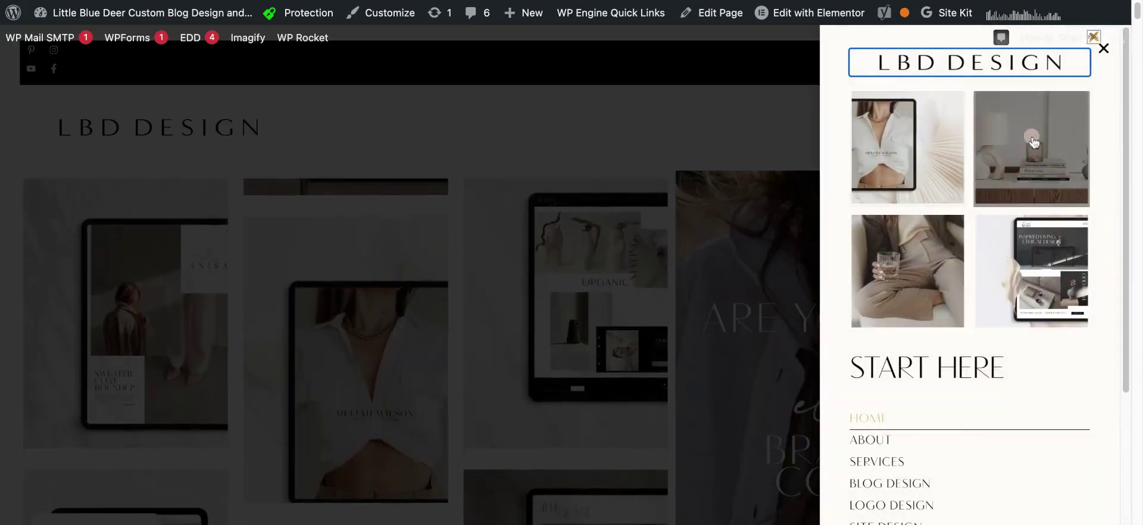
scroll(1124, 133, "down", 4)
scroll(1124, 131, "up", 4)
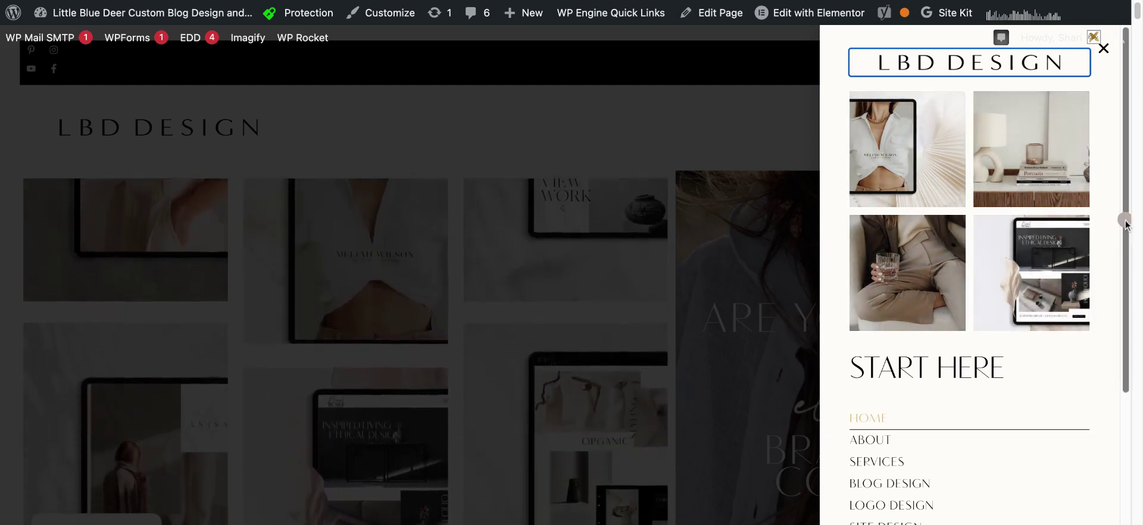
scroll(1126, 225, "down", 4)
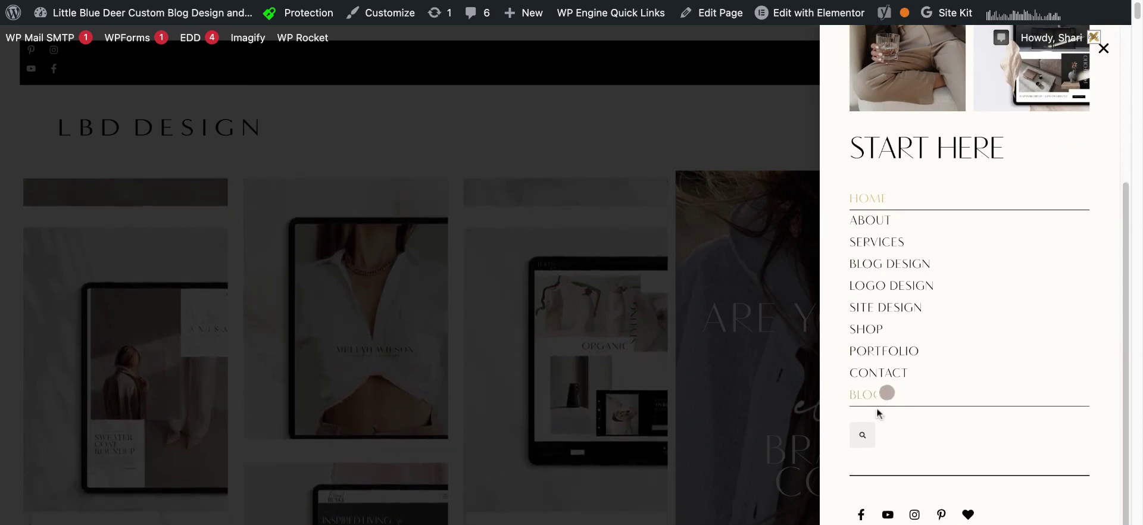
left_click(865, 437)
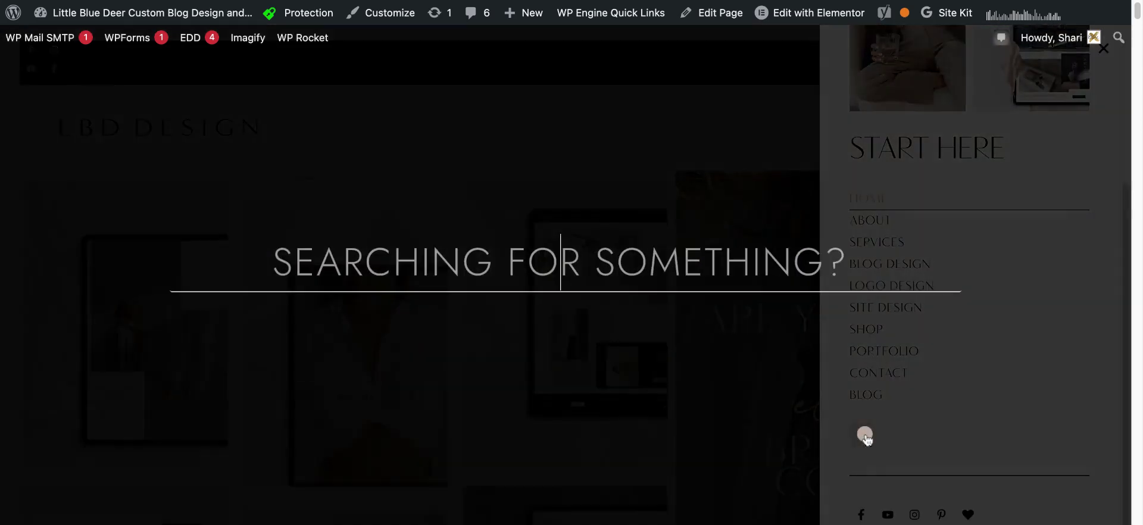
left_click(1005, 243)
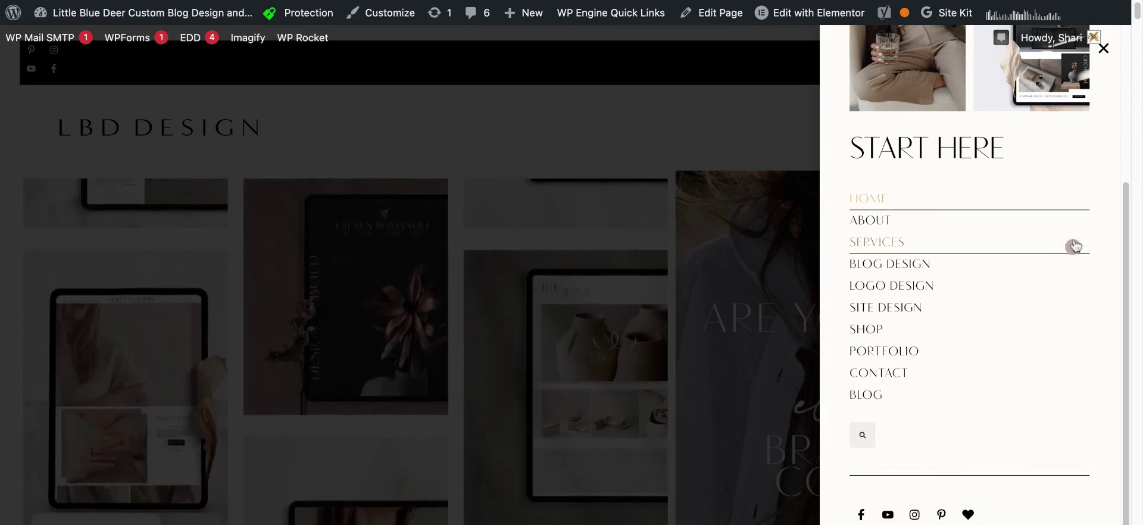
left_click(1107, 55)
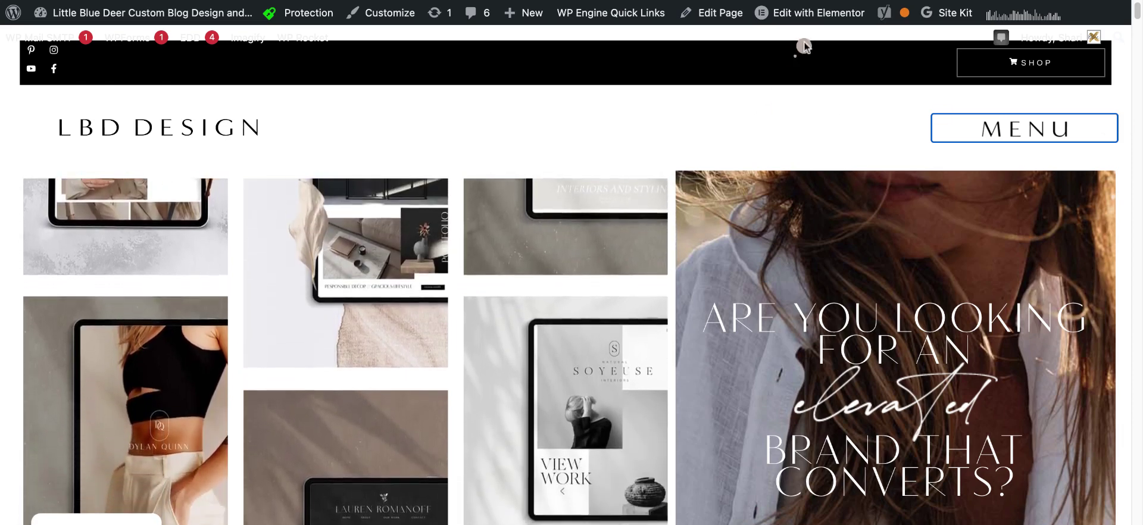
Go to the WordPress Dashboard and open Templates > Popups.
mouse_move(785, 24)
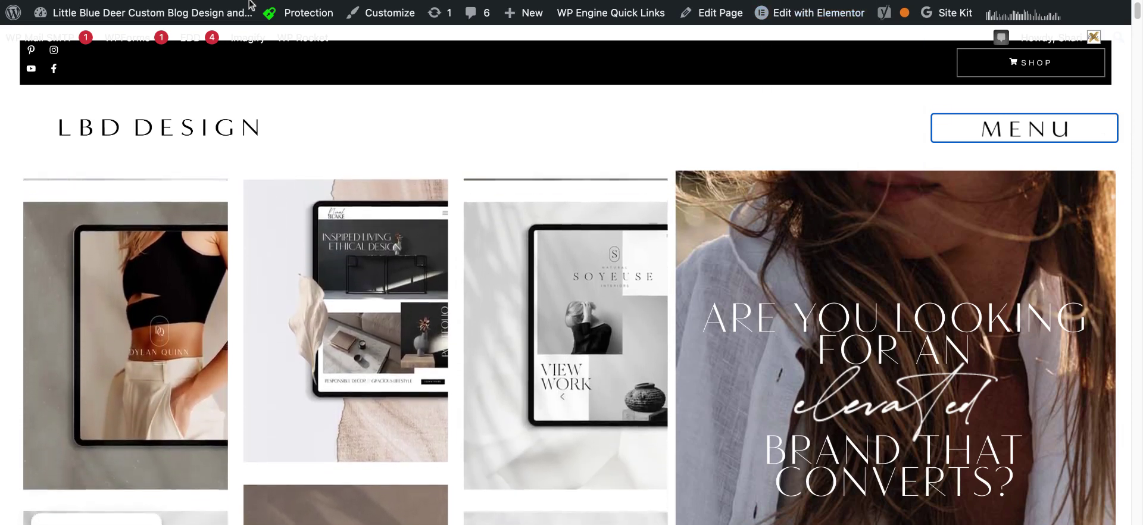
mouse_move(76, 16)
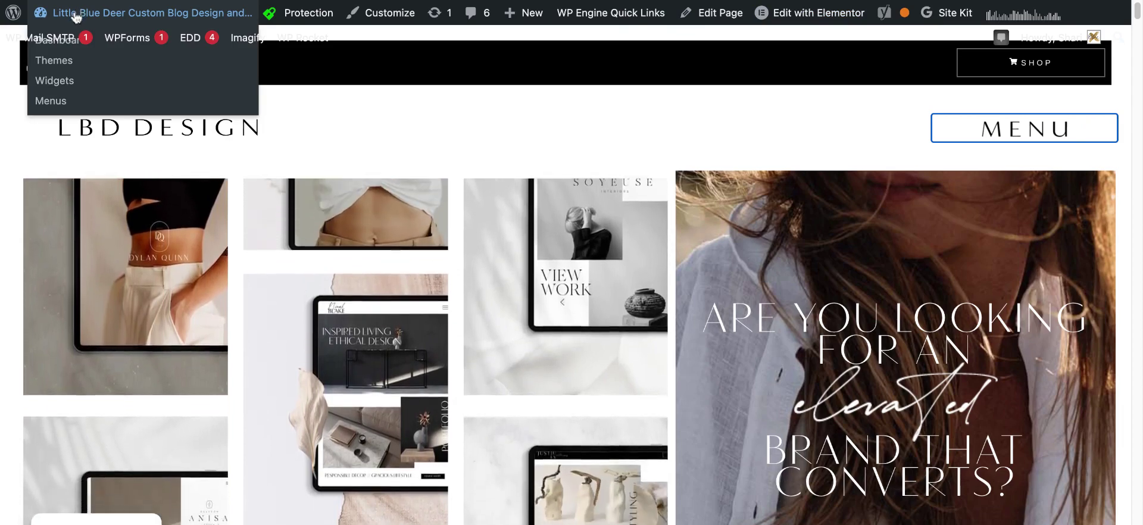
left_click(77, 17)
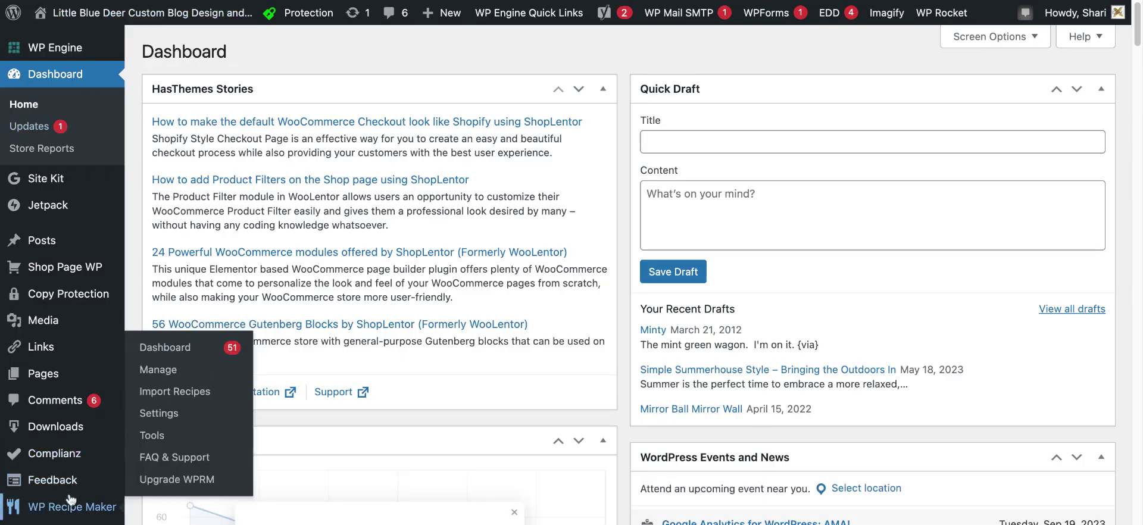
left_click_drag(1136, 23, 1136, 51)
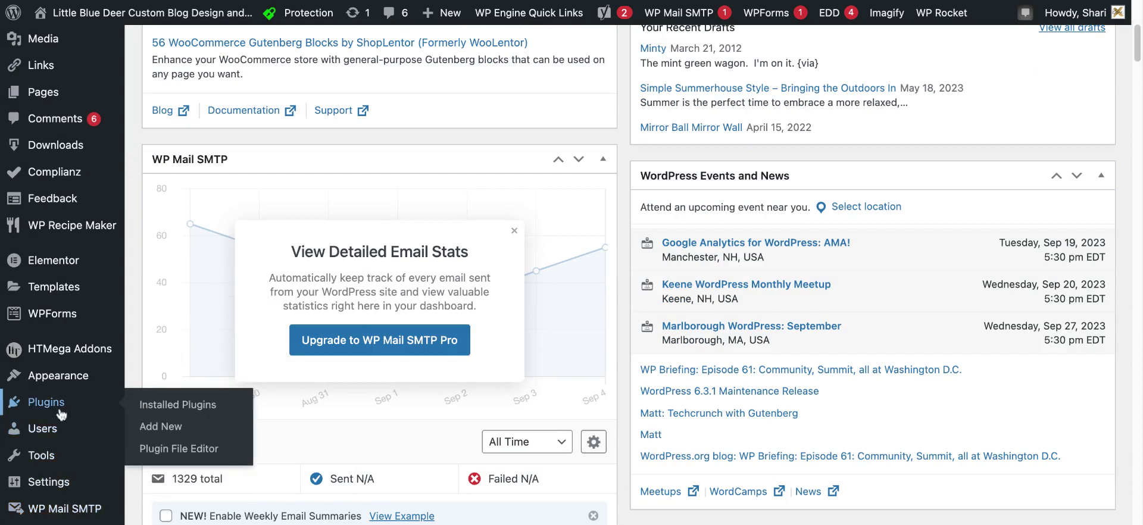
mouse_move(50, 293)
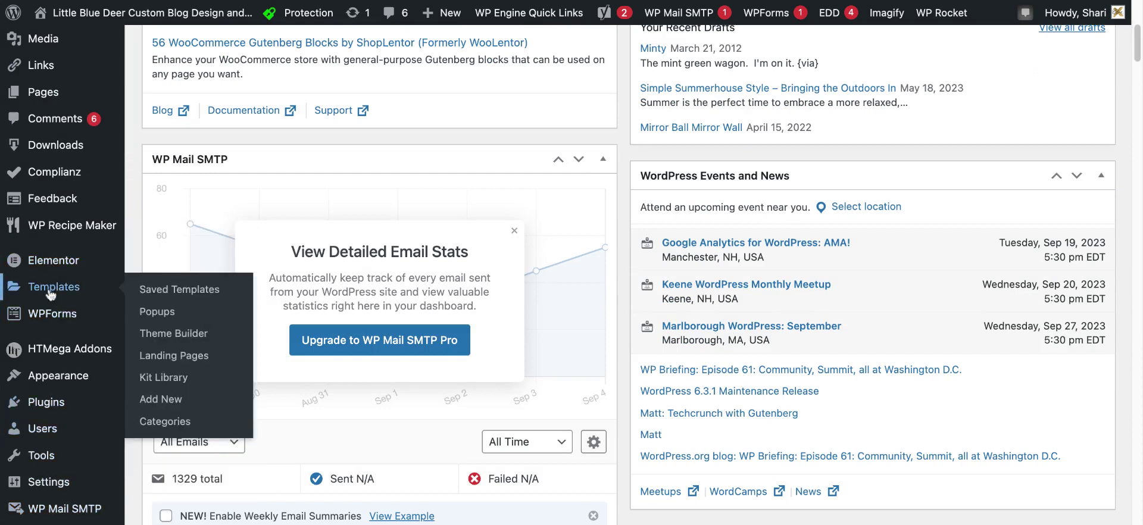
left_click(158, 311)
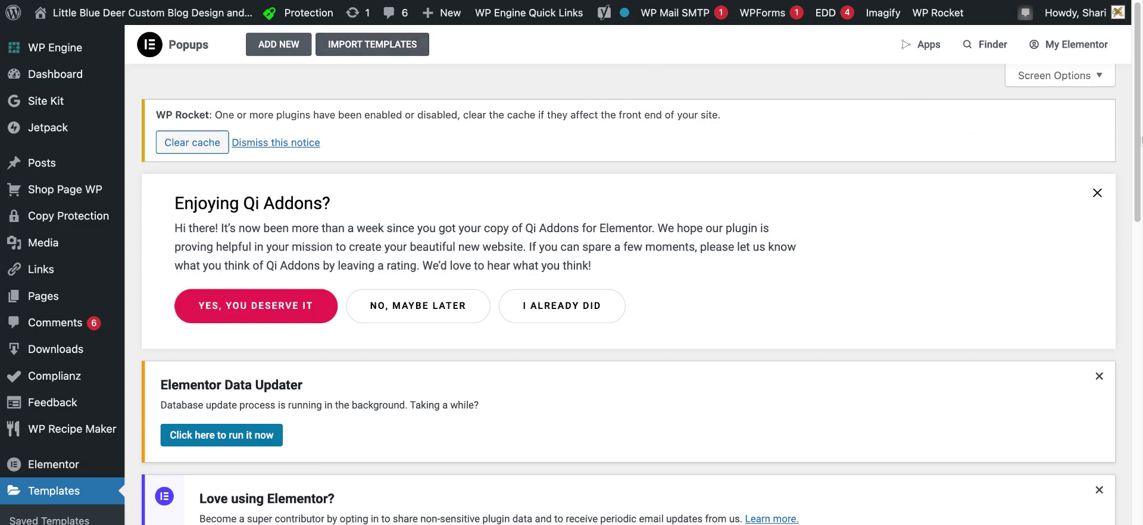
left_click_drag(1137, 136, 1133, 339)
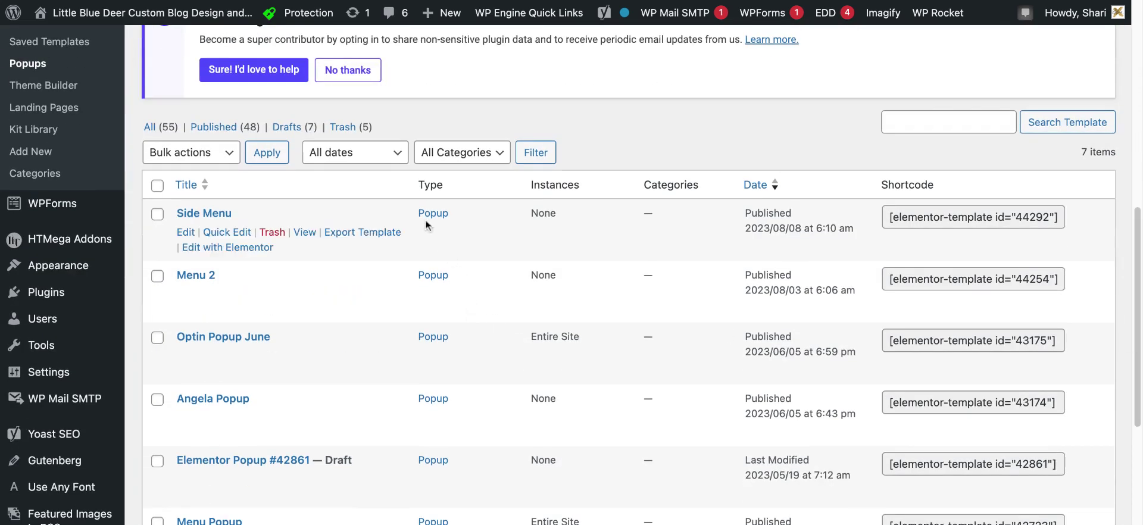
scroll(1137, 231, "up", 5)
scroll(1137, 231, "up", 2)
left_click(288, 43)
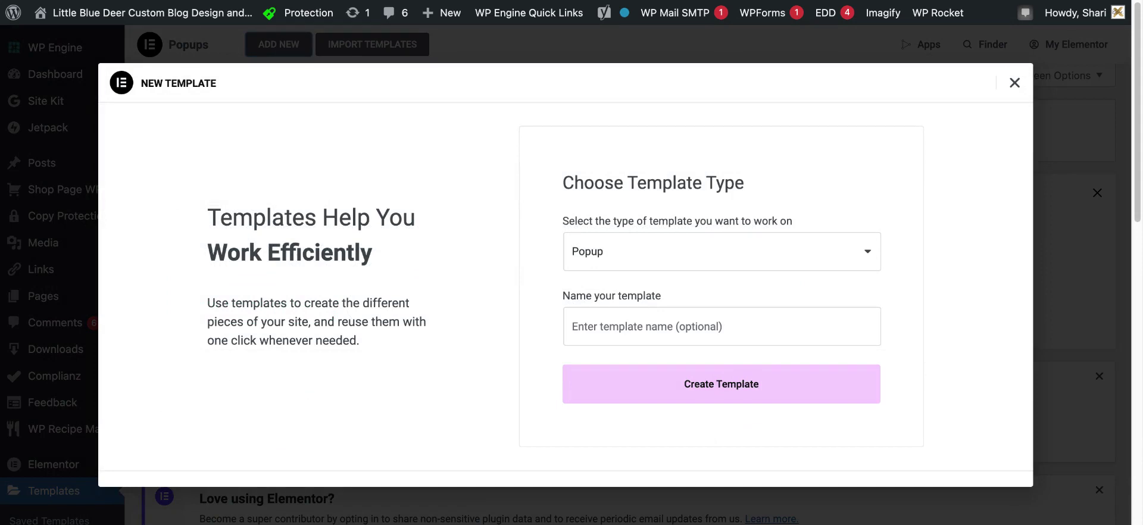
left_click(1015, 83)
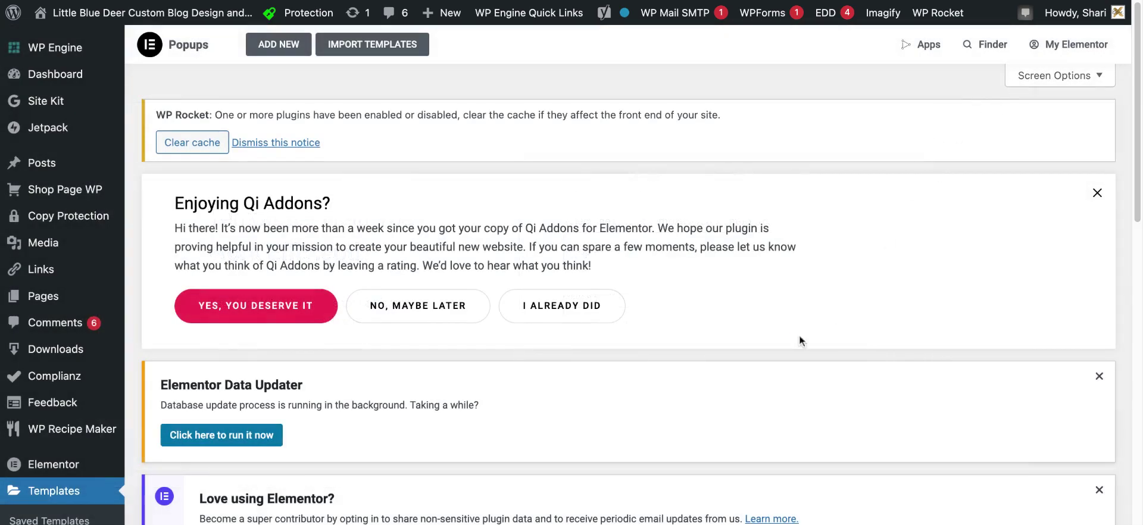
scroll(1139, 142, "down", 8)
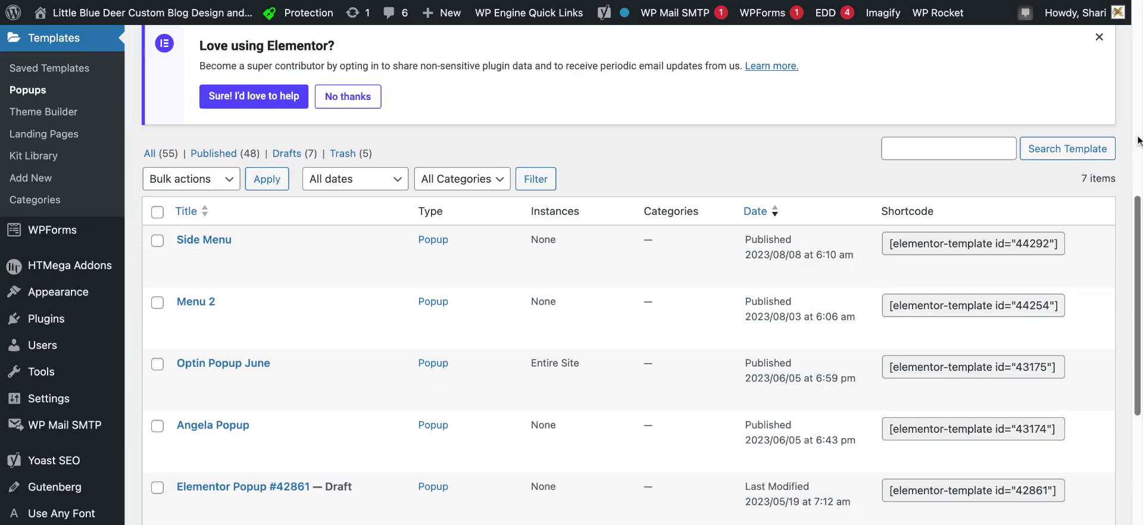
mouse_move(240, 271)
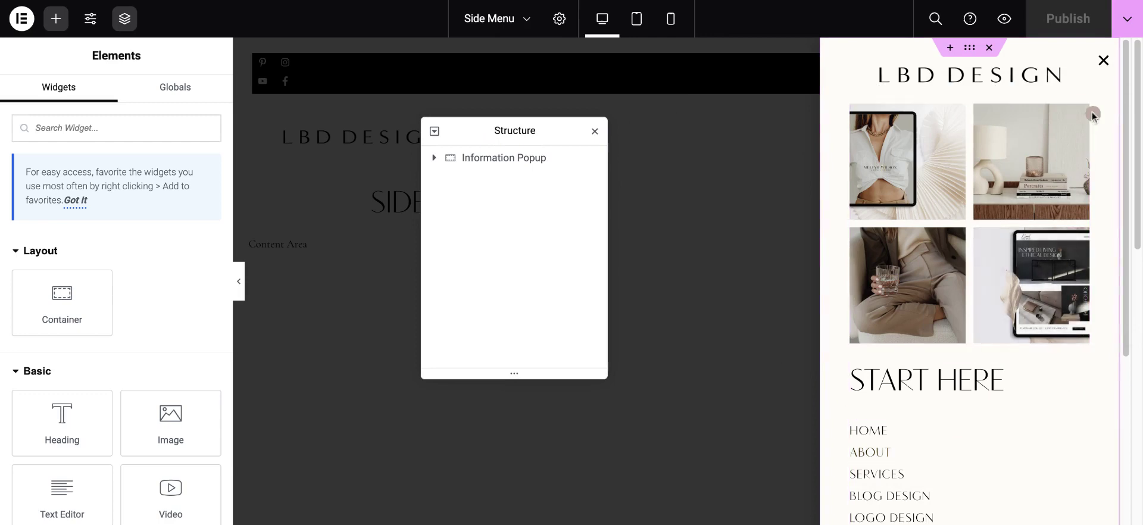
Inspect the popup's LBD DESIGN logo, image gallery, START HERE heading and navigation menu, then show the widget library.
left_click(1036, 76)
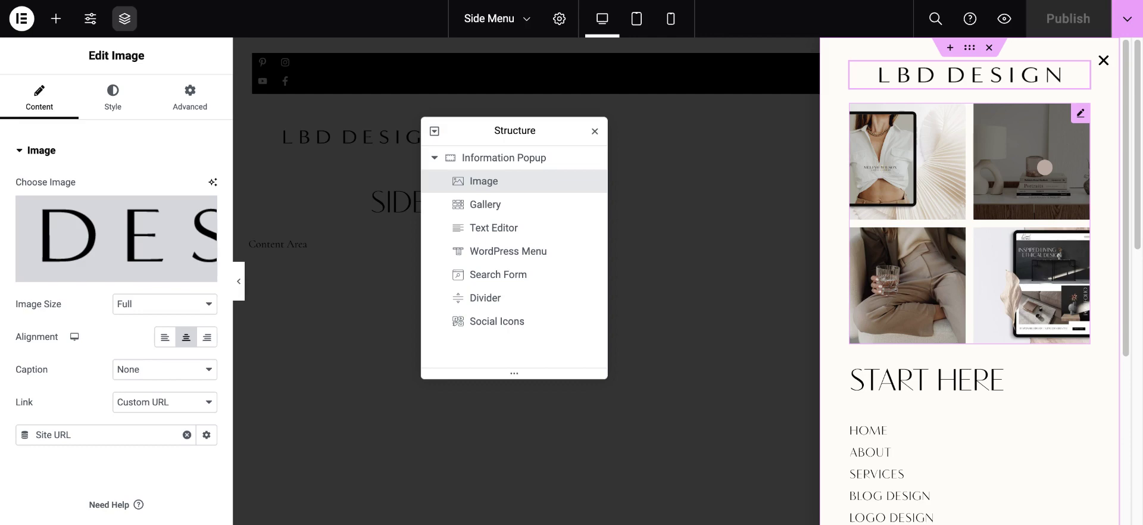
left_click(1017, 180)
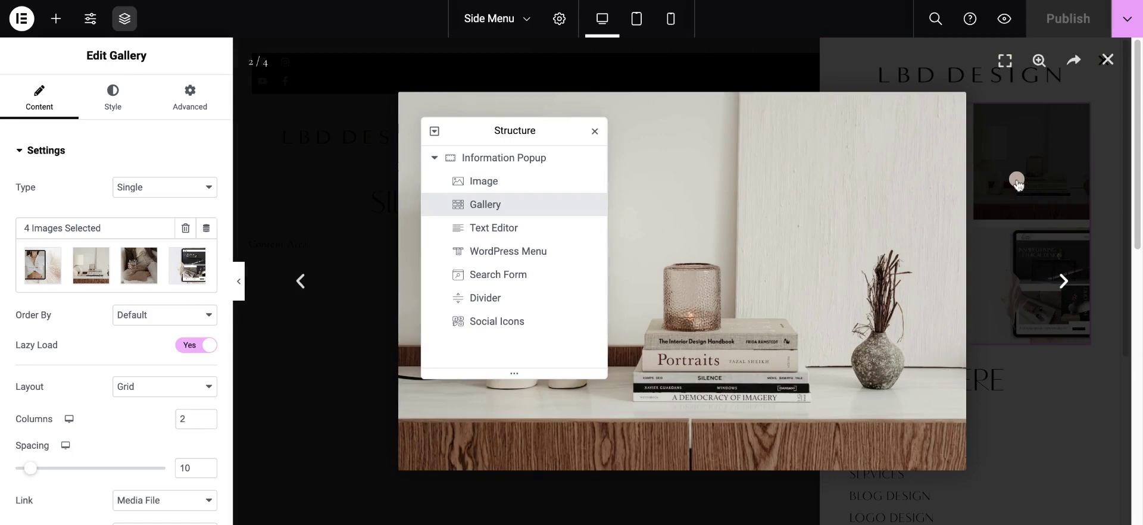
left_click(1107, 60)
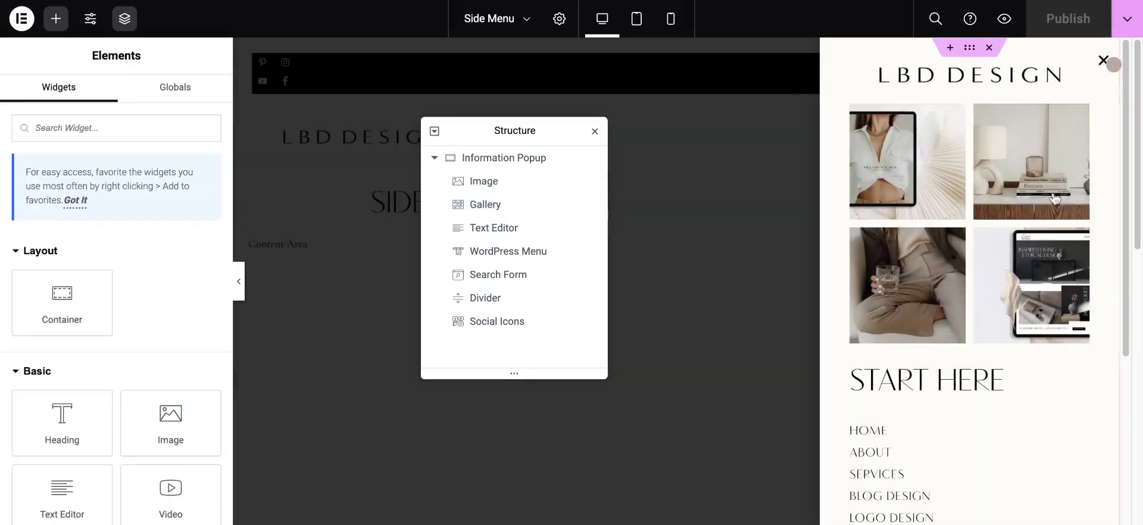
left_click(951, 384)
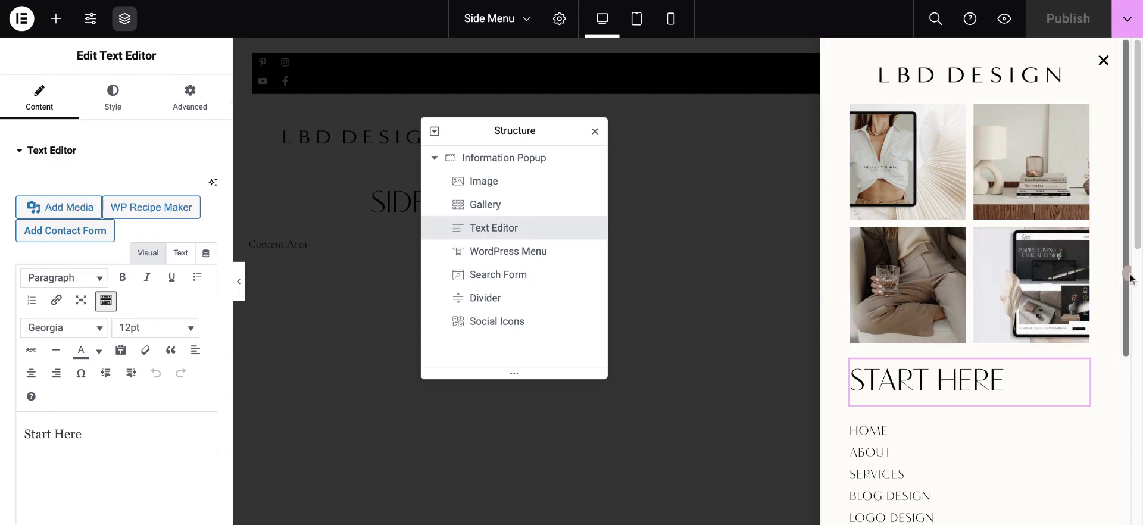
scroll(1122, 271, "down", 4)
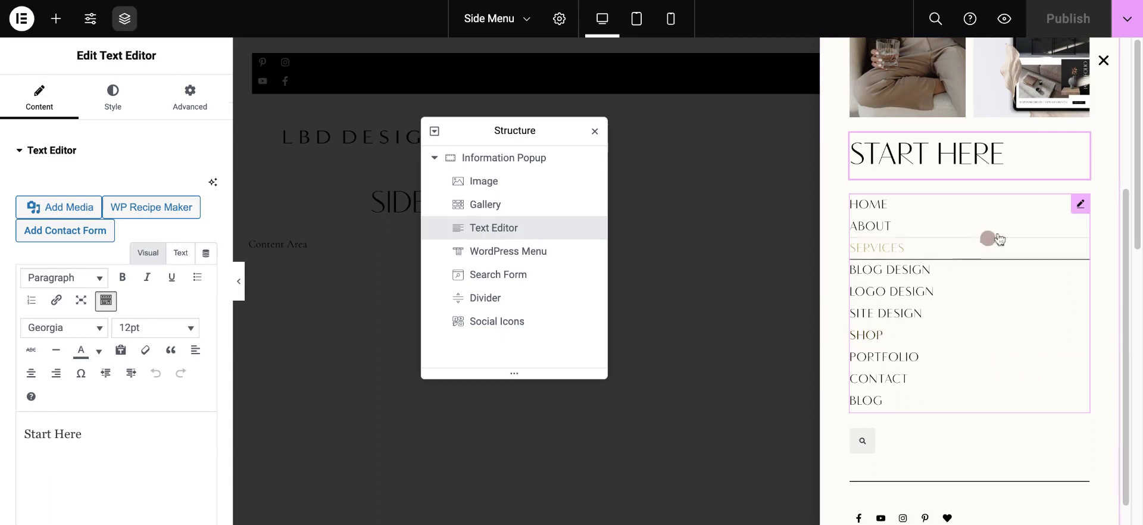
left_click(1016, 238)
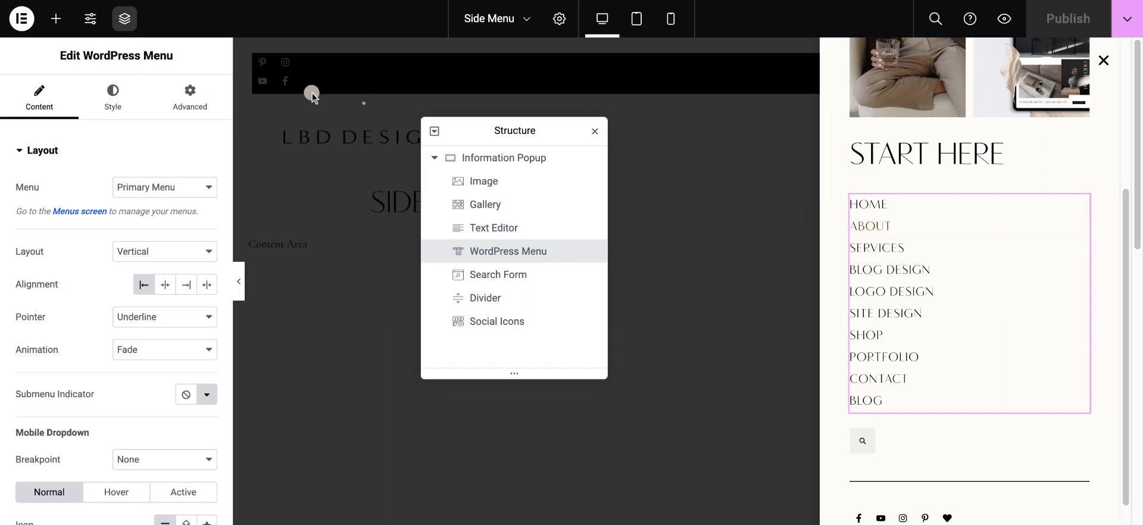
left_click(56, 25)
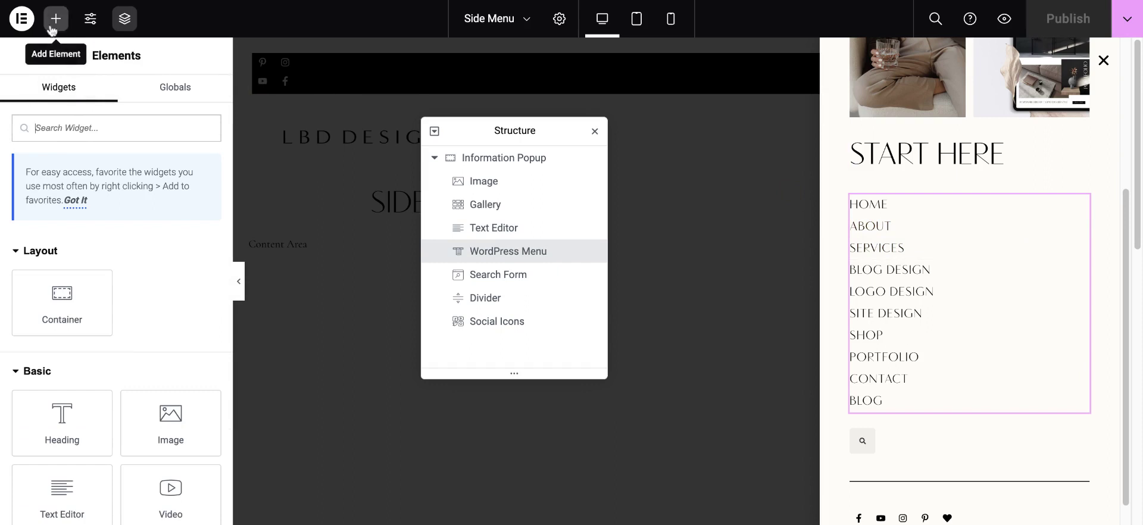
Add a WordPress Menu widget above HOME showing Blog Categories stacked vertically.
left_click(69, 119)
type("menu")
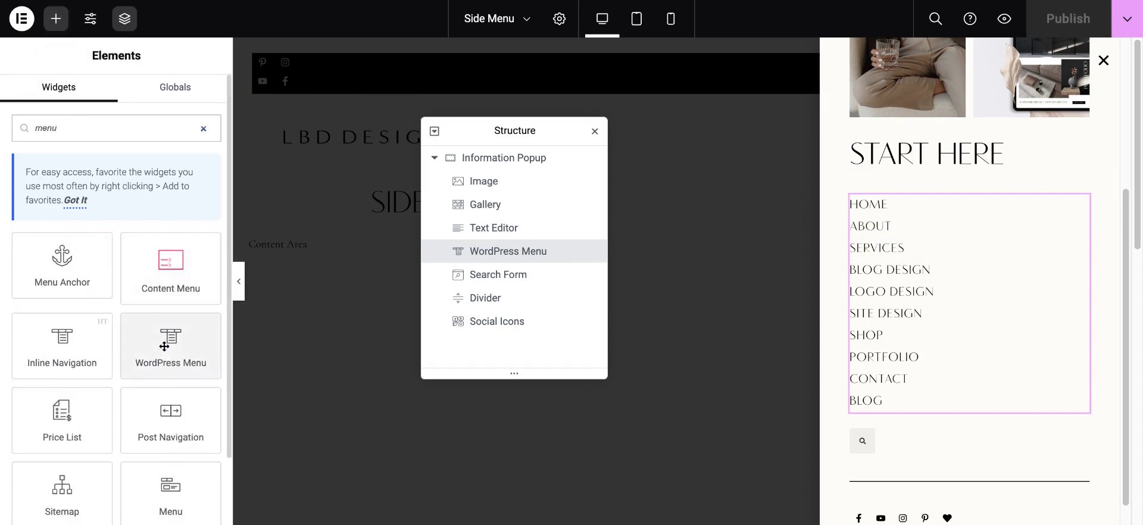
left_click_drag(164, 345, 921, 208)
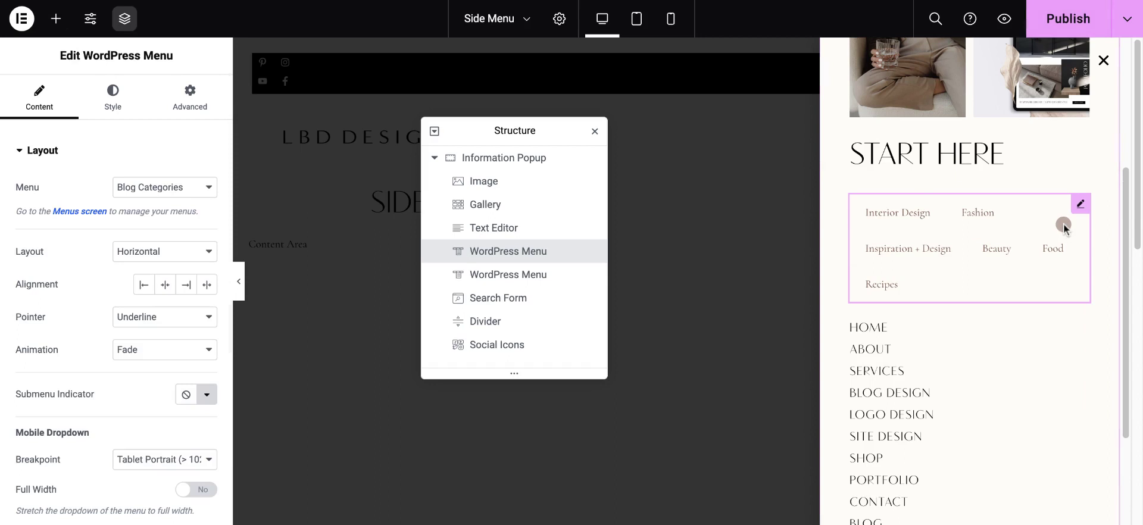
left_click(113, 93)
left_click(49, 102)
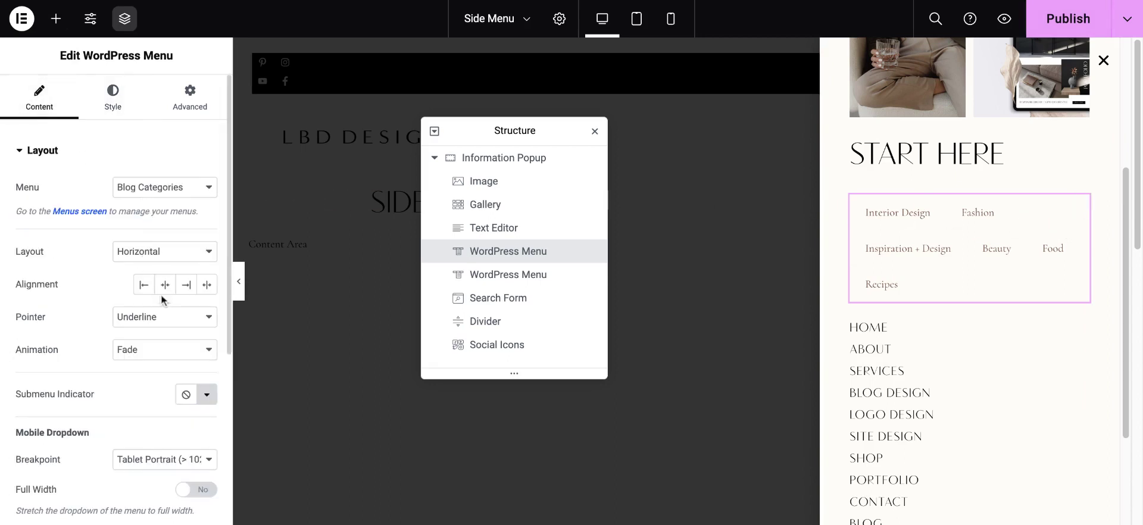
left_click(151, 269)
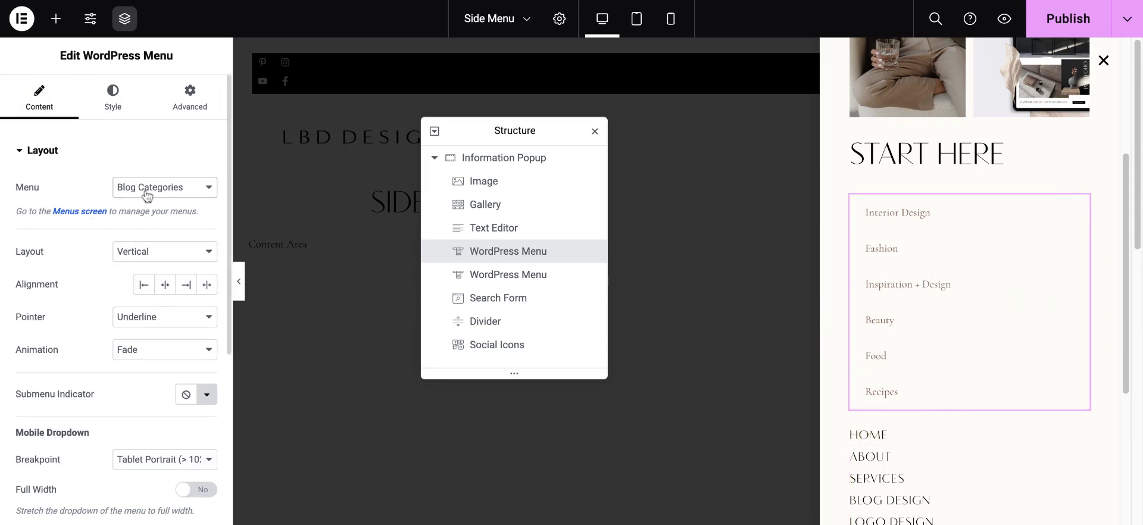
Try the dropdown layout, revert the category menu to vertical, and review its link typography settings.
left_click(149, 252)
left_click(149, 266)
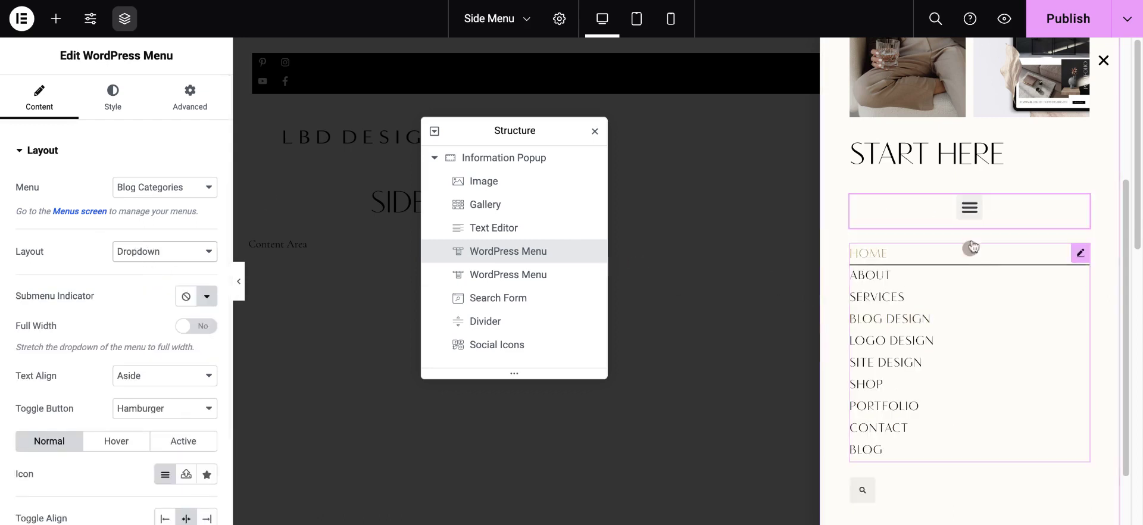
left_click(964, 210)
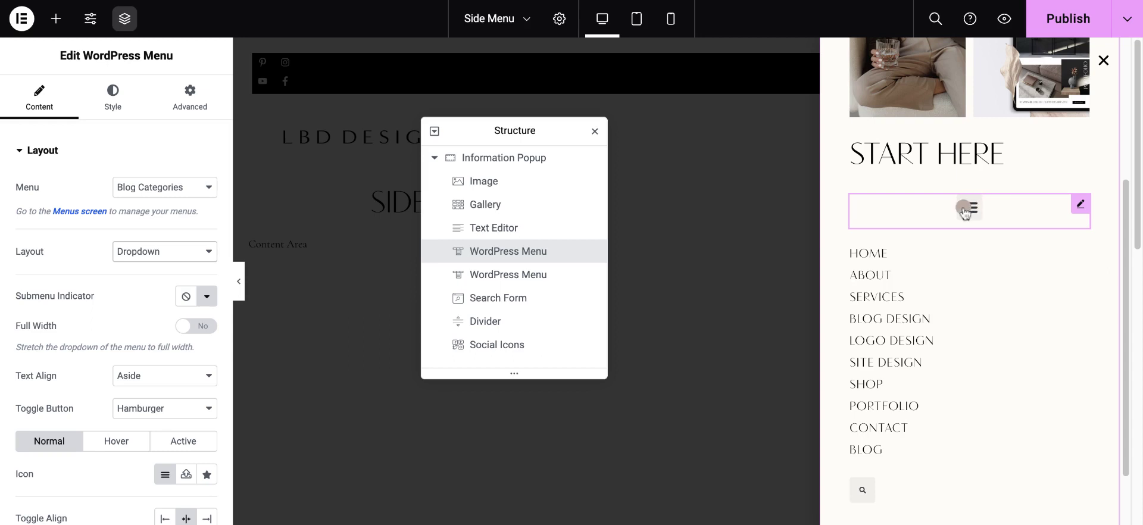
left_click(141, 255)
left_click(142, 246)
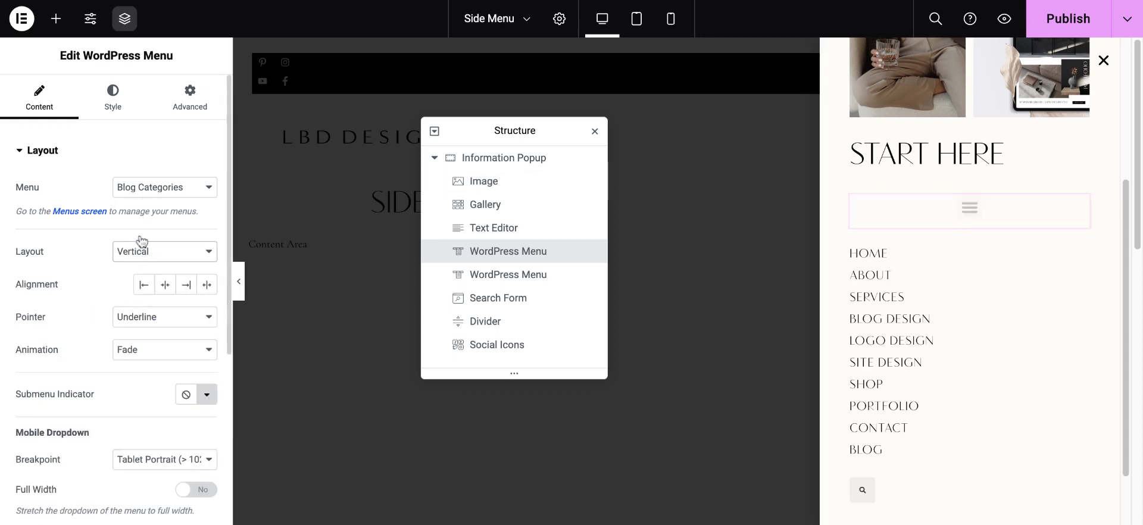
left_click(127, 107)
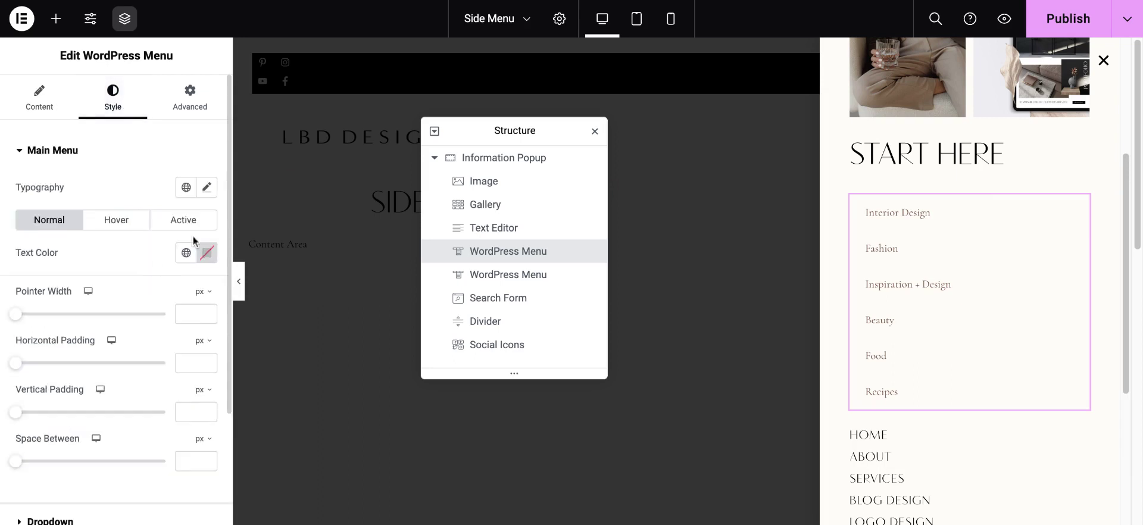
left_click(207, 189)
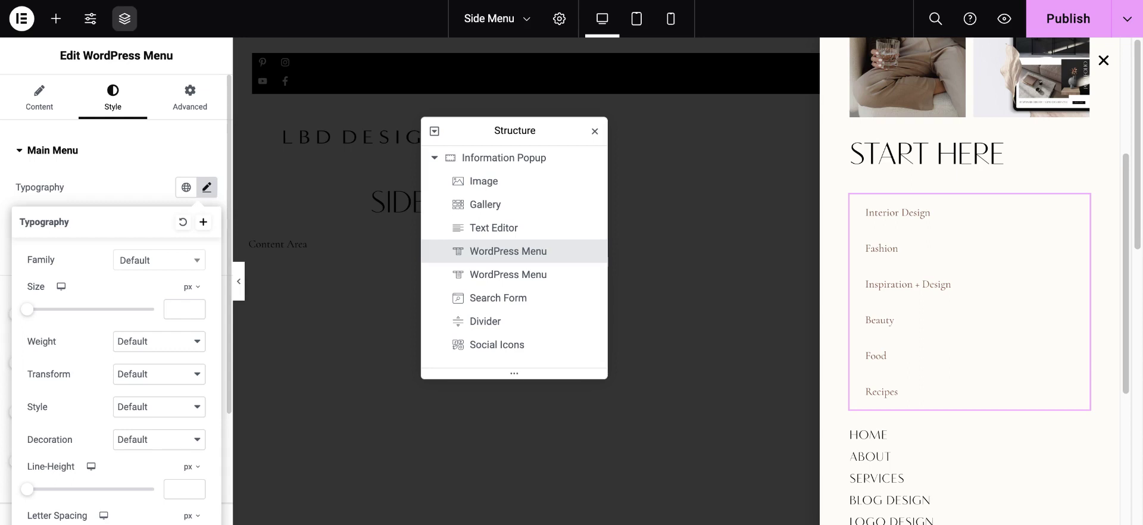
left_click(193, 162)
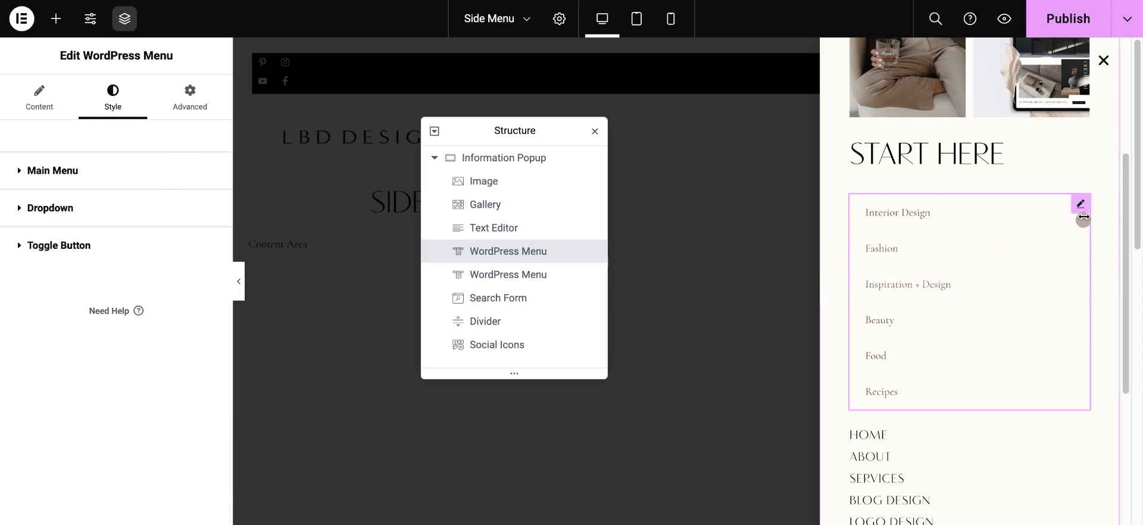
Delete the Blog Categories menu and set the Primary Menu's Space Between to 0 px.
right_click(1082, 203)
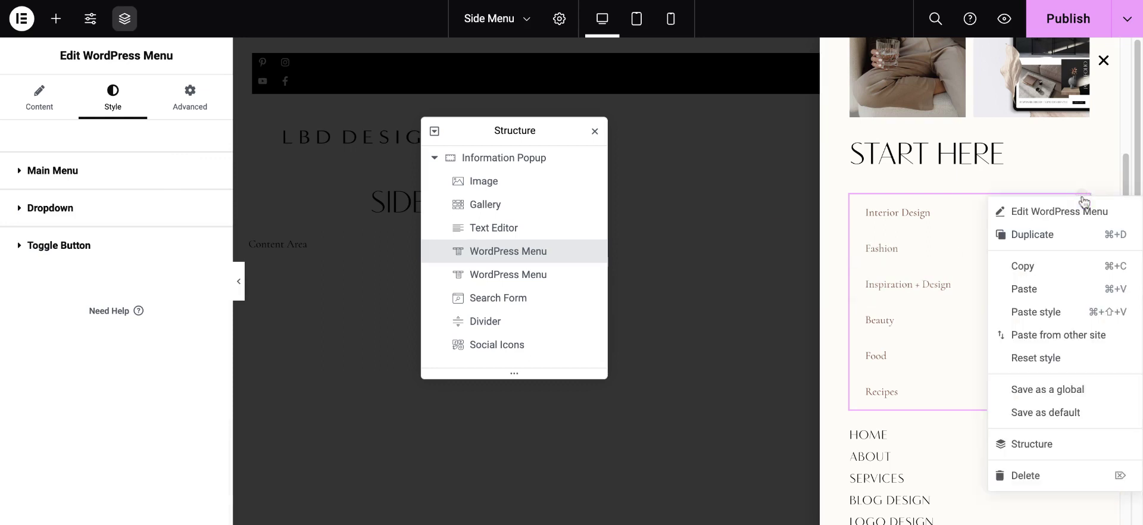
left_click(1035, 475)
left_click(959, 327)
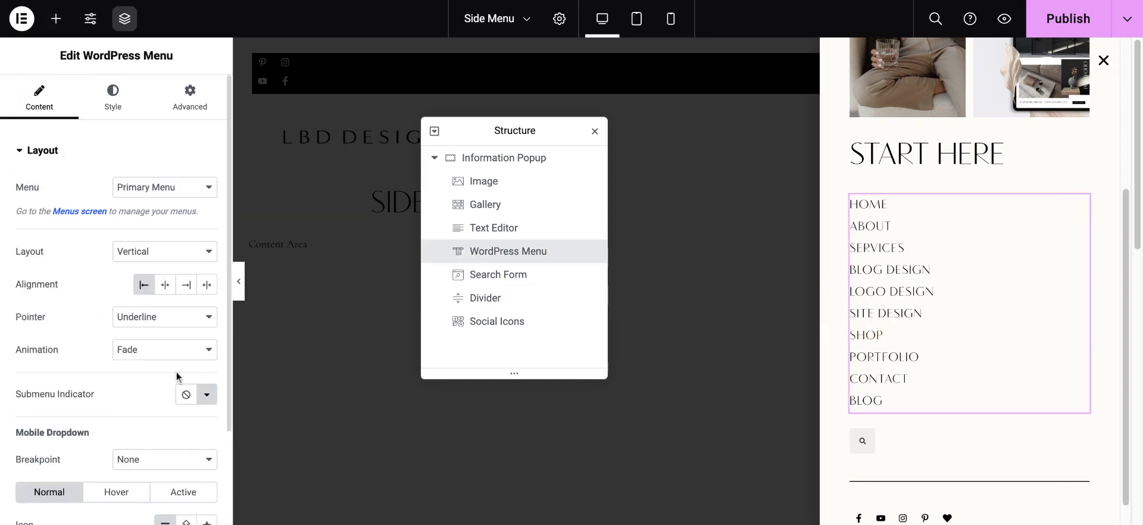
left_click(113, 98)
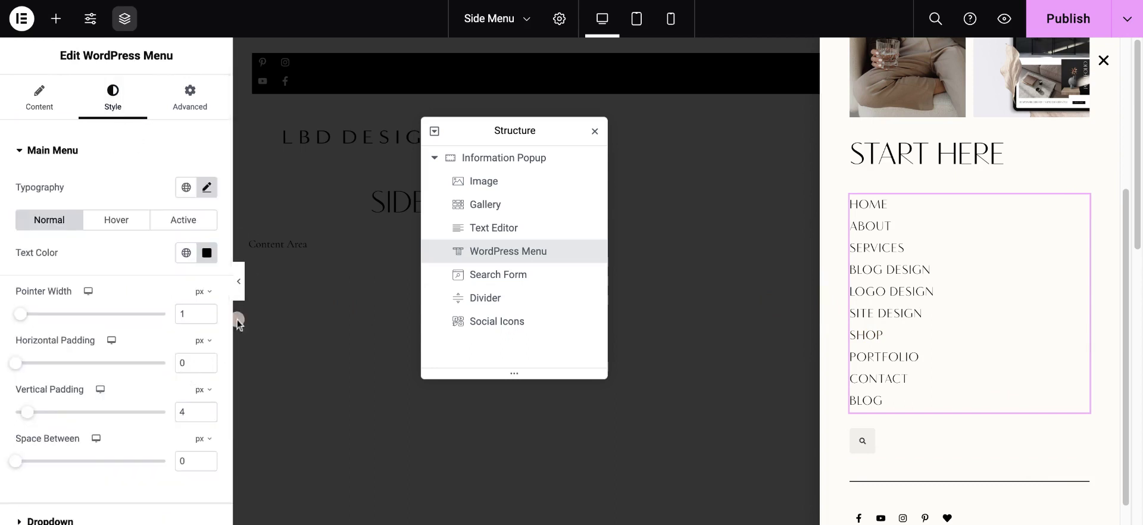
left_click_drag(14, 463, 33, 461)
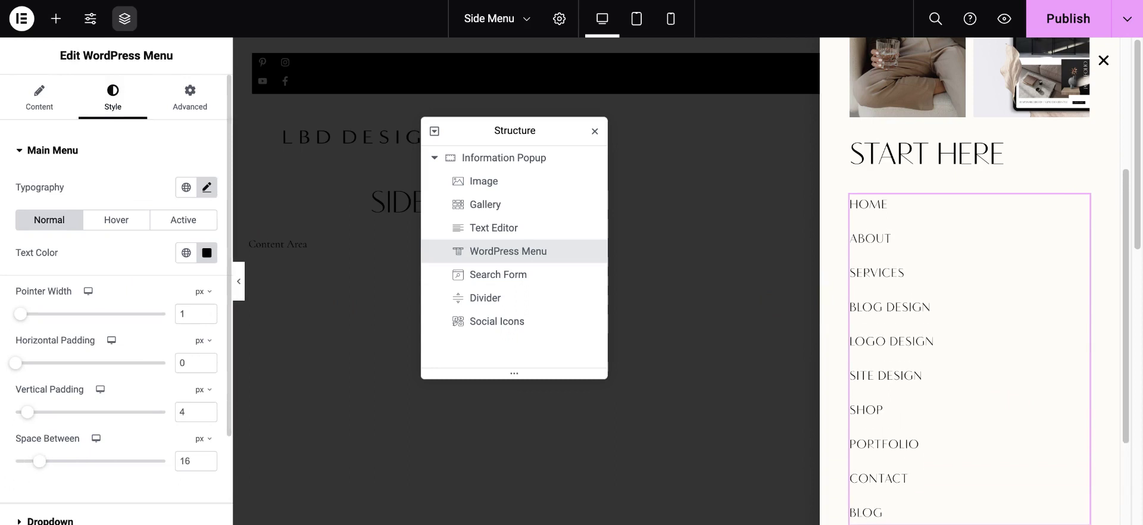
key("BackSpace")
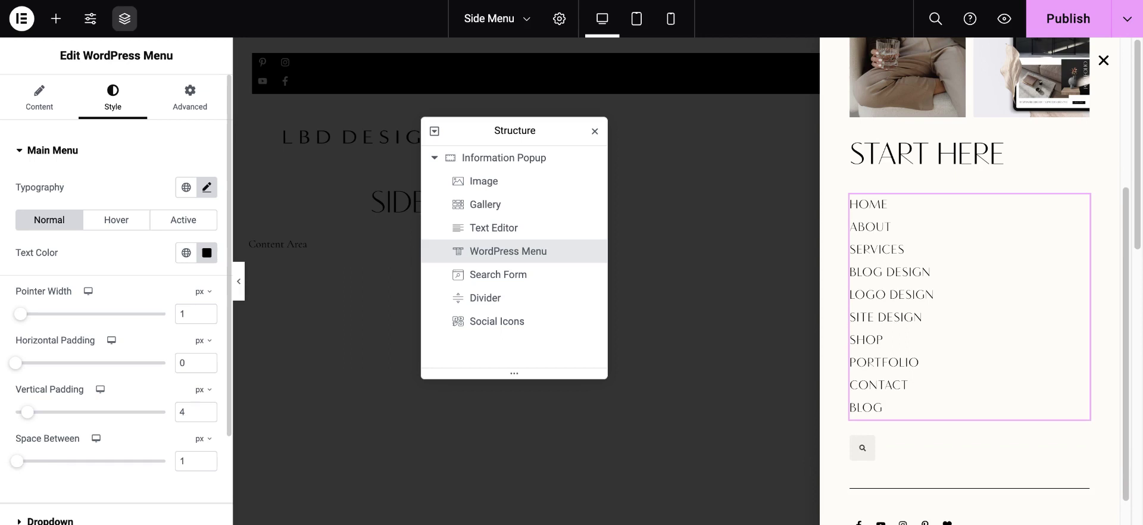
key("BackSpace")
type("0")
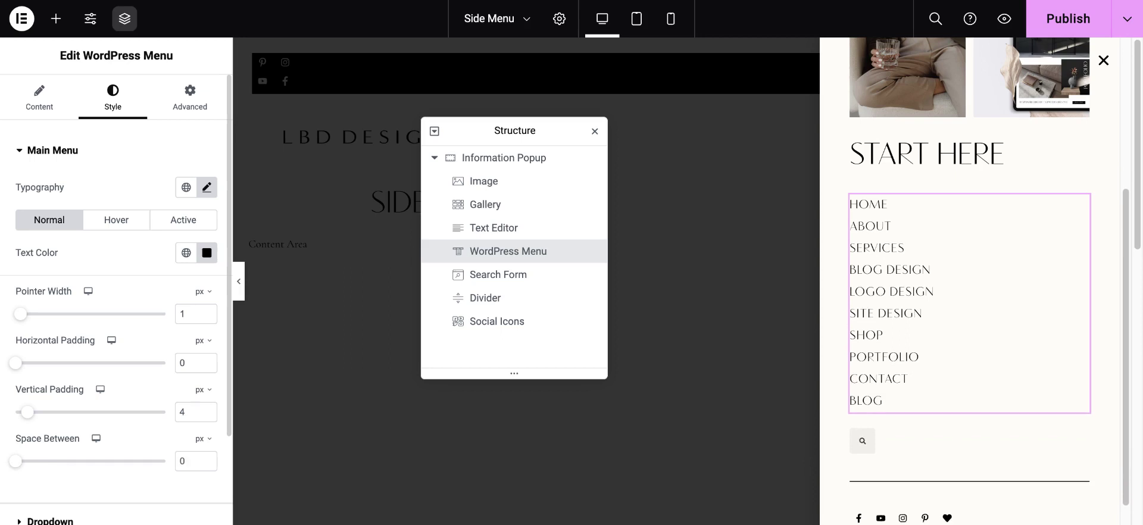
left_click(931, 446)
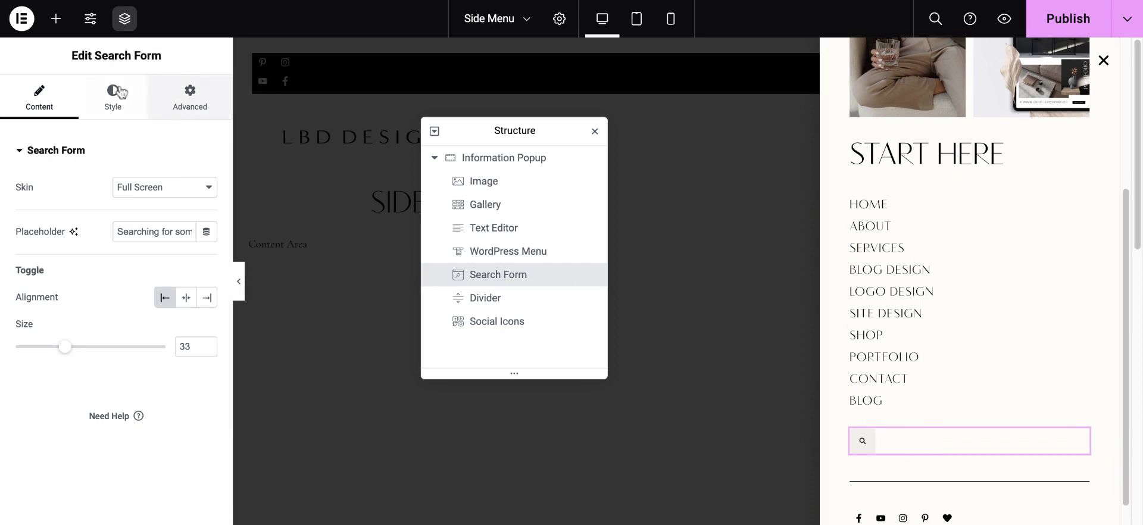
left_click(56, 21)
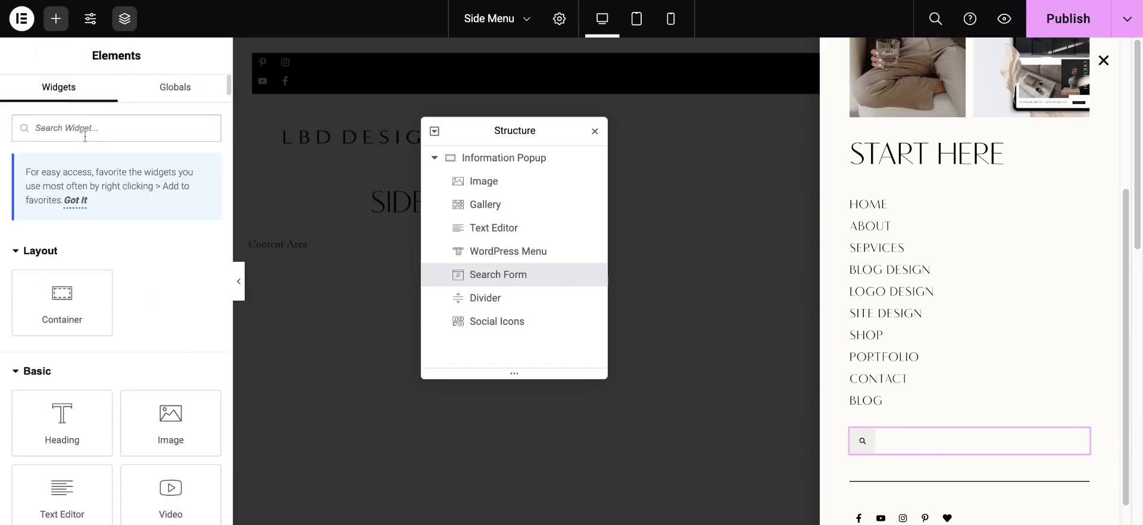
type("search")
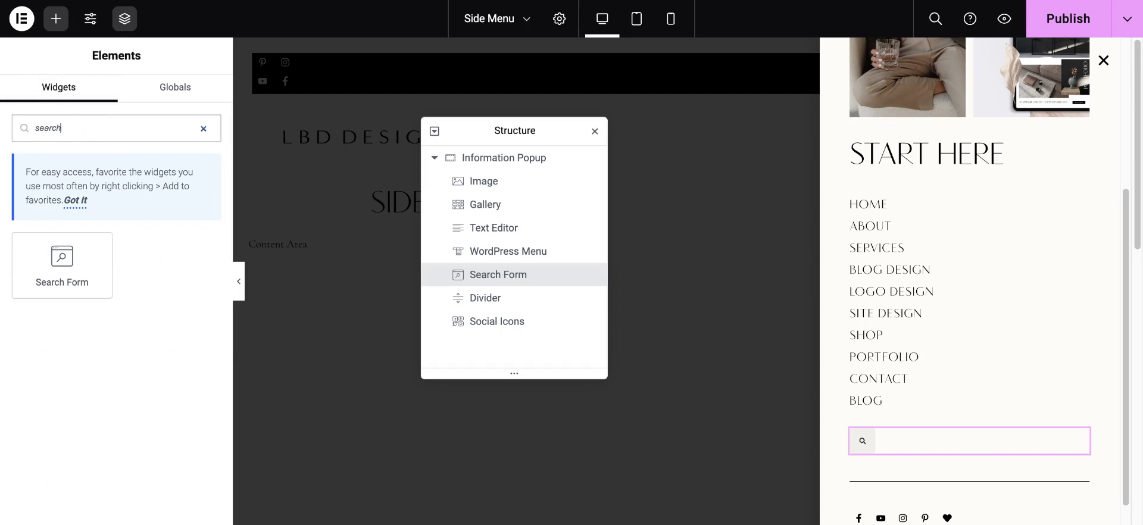
left_click_drag(56, 249, 970, 420)
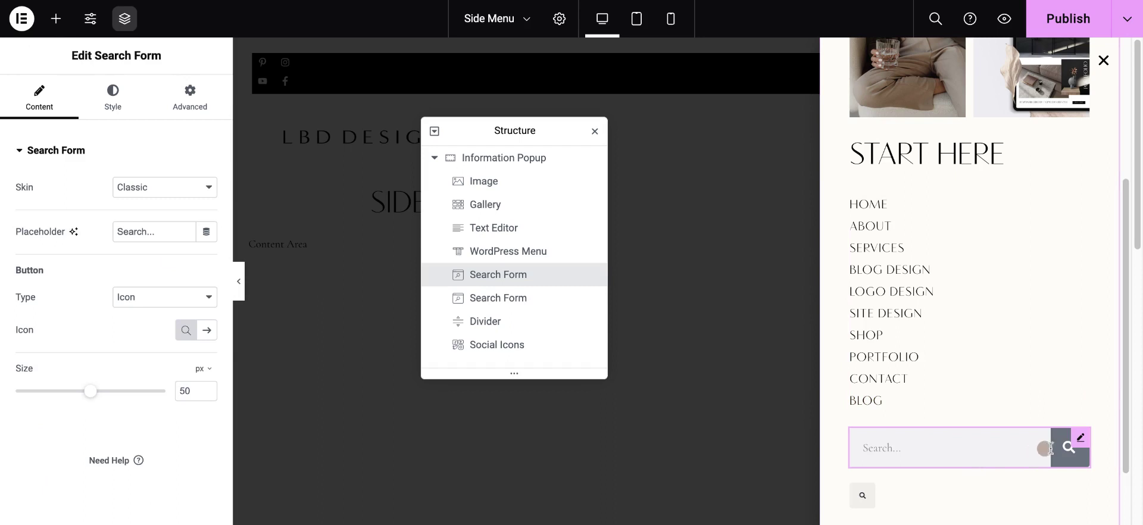
left_click(1003, 452)
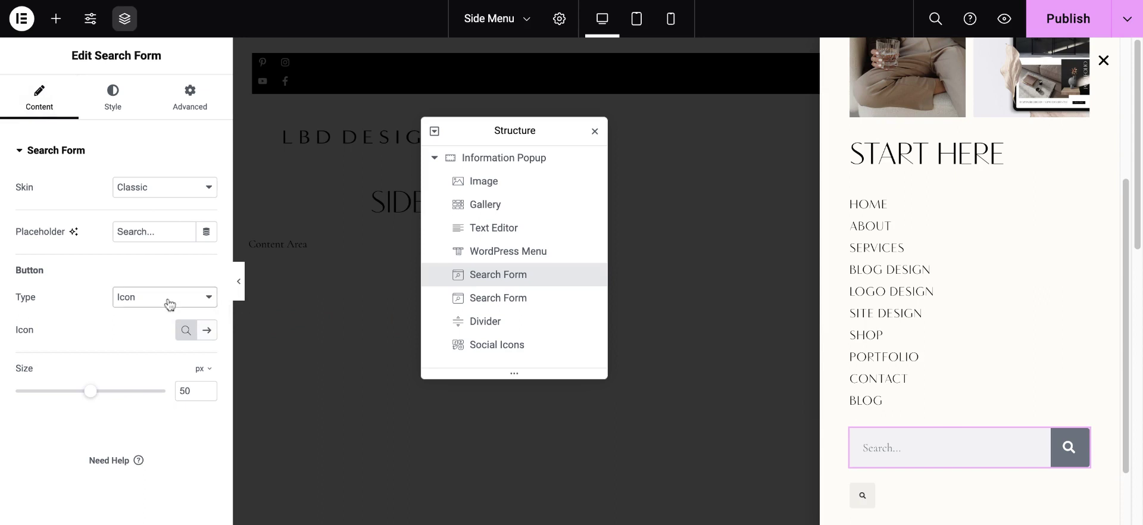
left_click(110, 106)
left_click(153, 195)
left_click(153, 209)
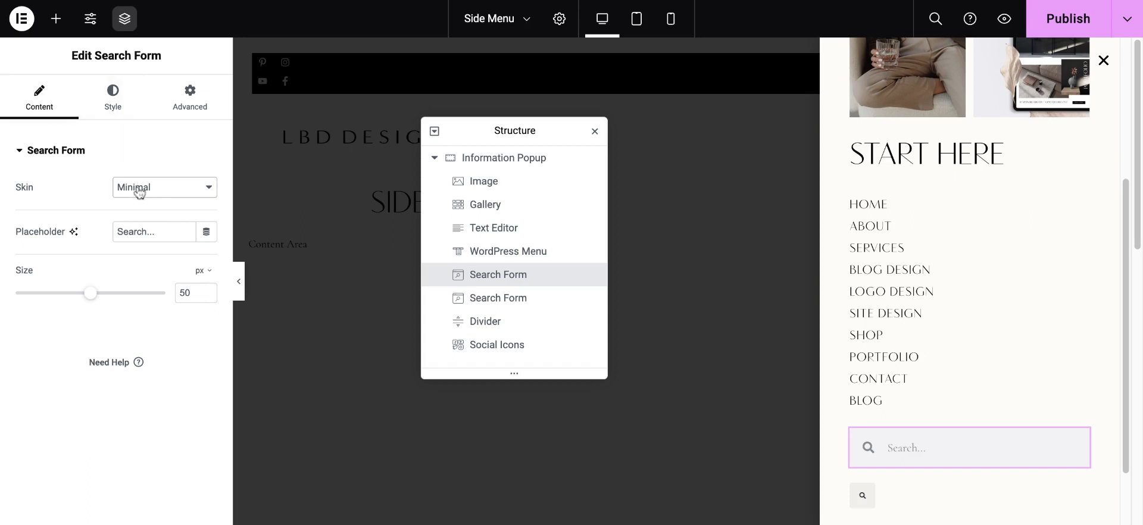
left_click(141, 216)
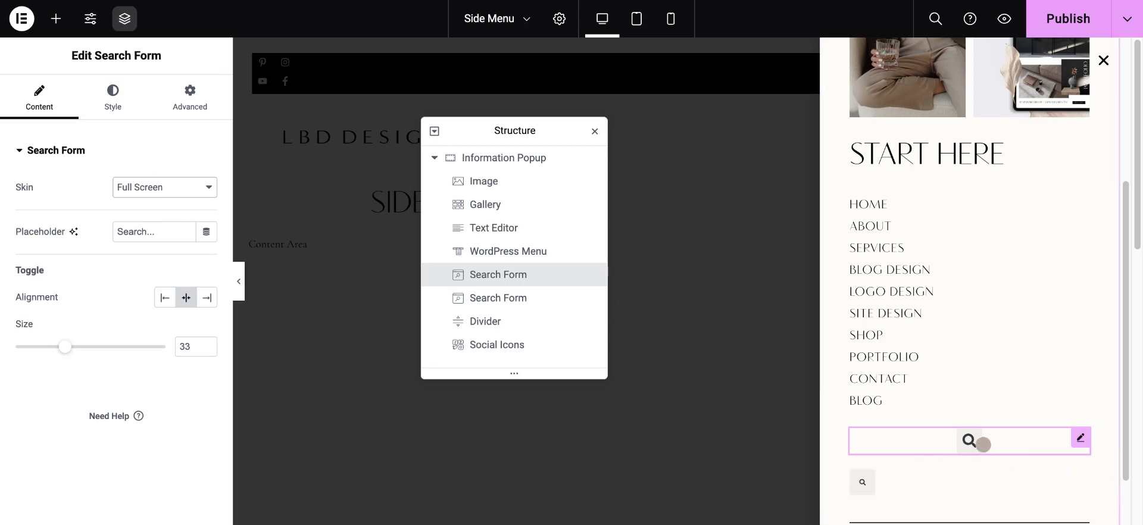
left_click(167, 305)
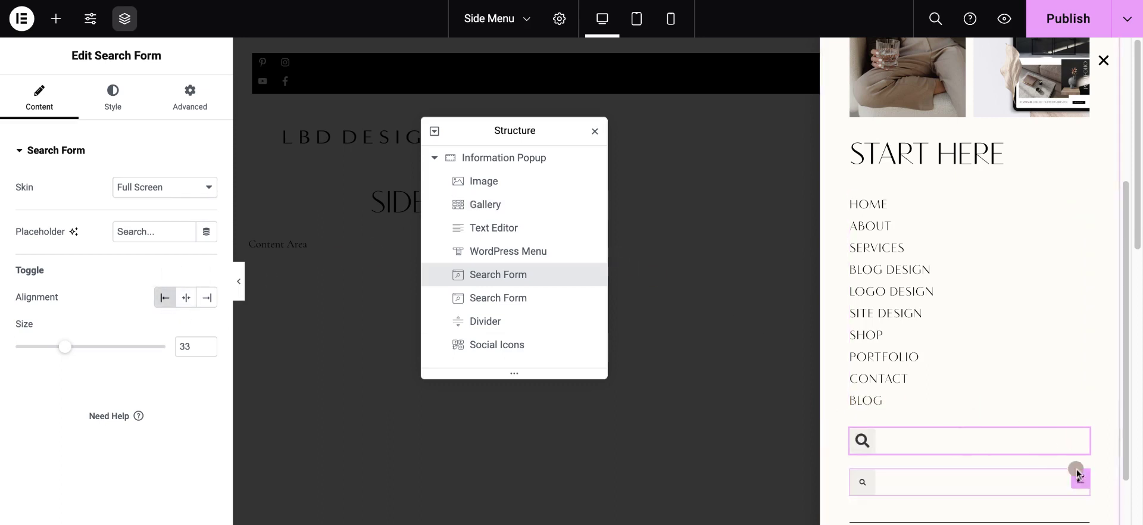
right_click(1082, 445)
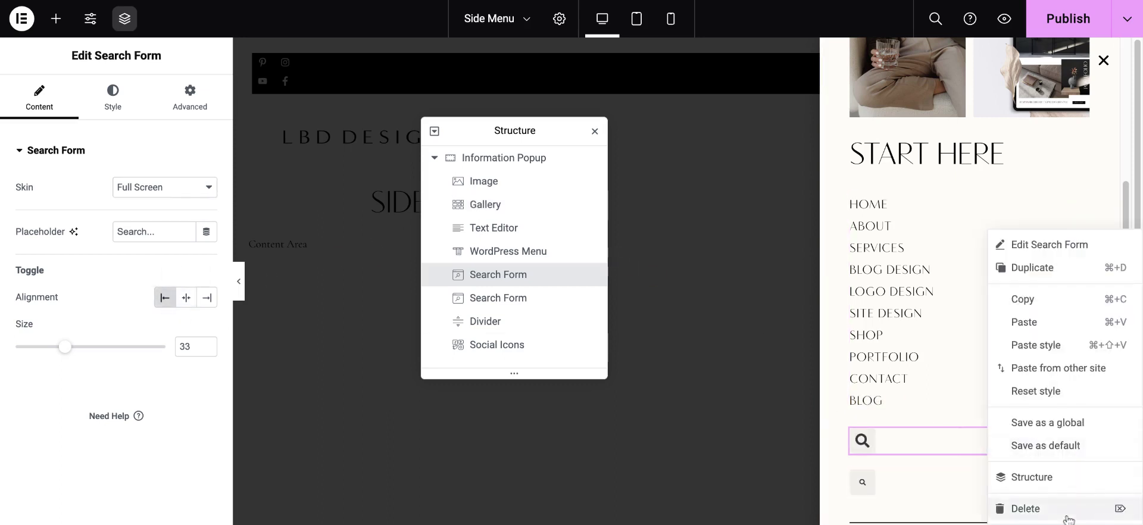
left_click(1084, 508)
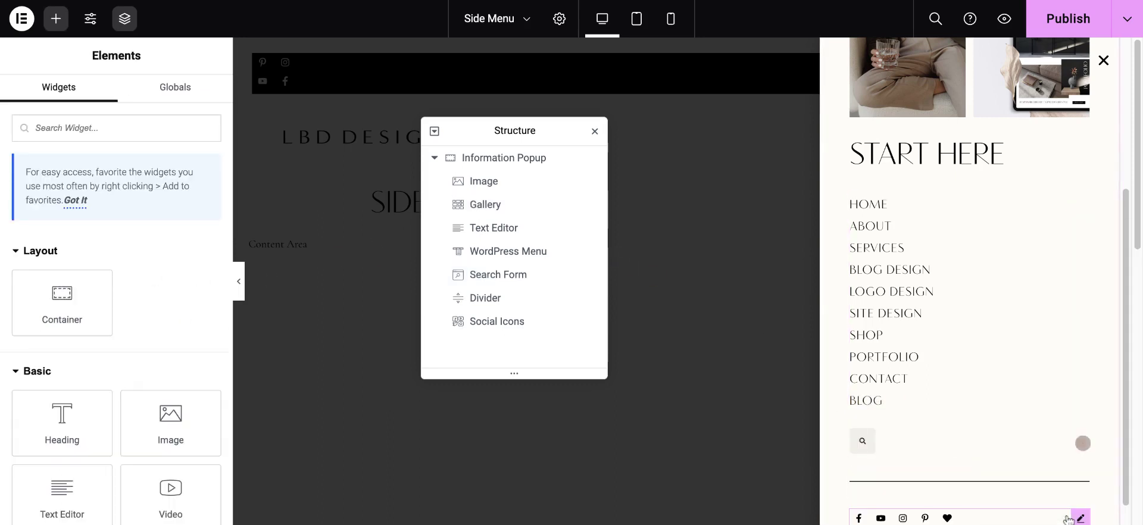
Check the Social Icons widget, then open the Side Menu popup's Publish settings.
left_click(1010, 518)
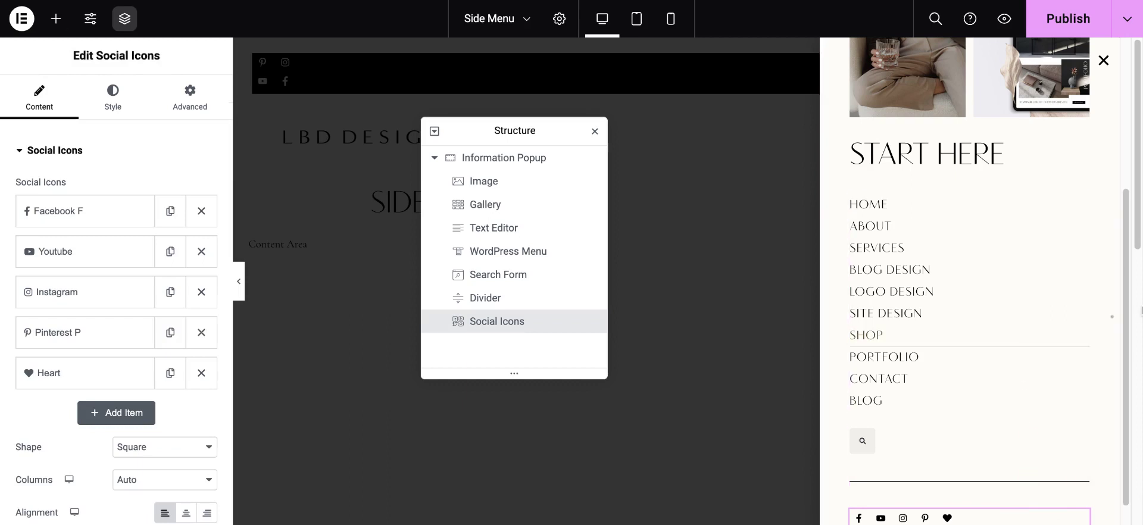
scroll(1127, 306, "up", 5)
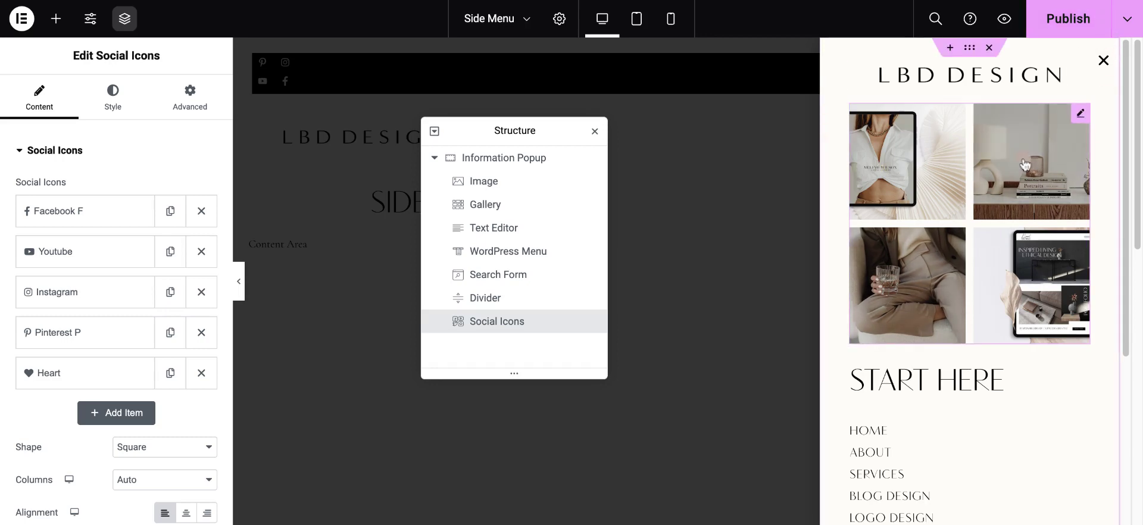
left_click(1059, 22)
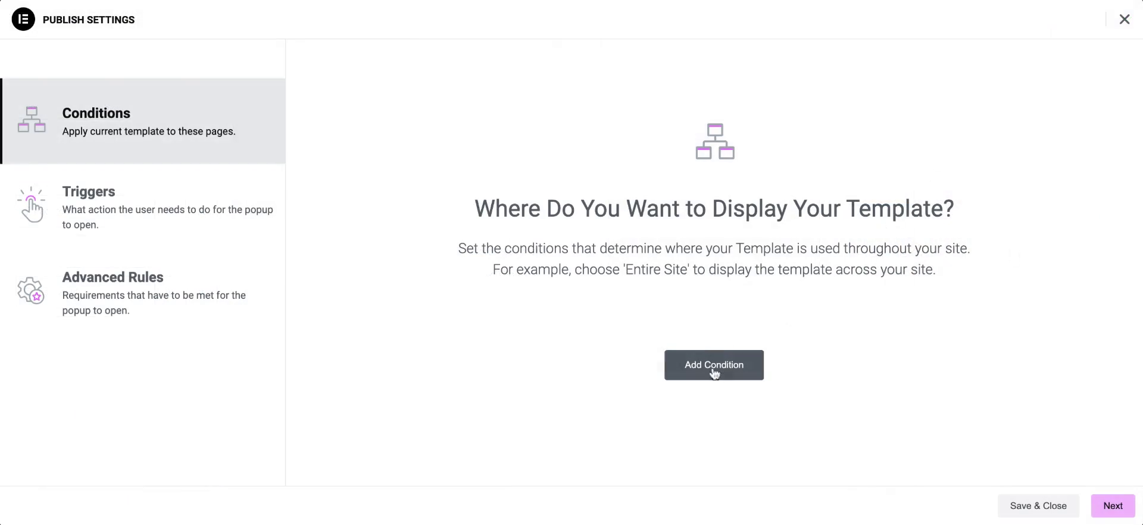
Save & Close the Side Menu popup without adding display conditions.
left_click(1055, 507)
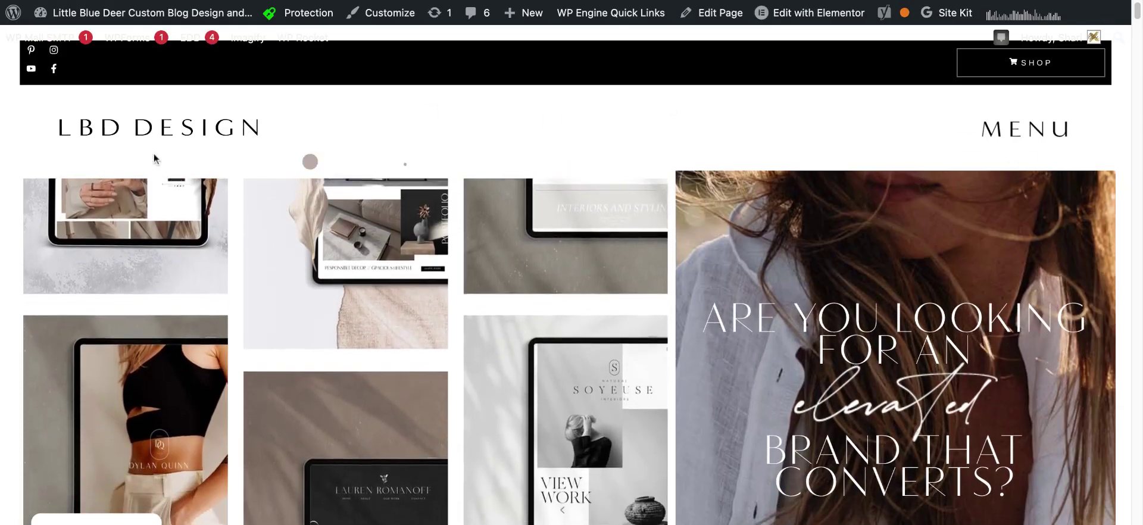
Open and close the side menu twice from the MENU button on the live homepage.
left_click(1038, 139)
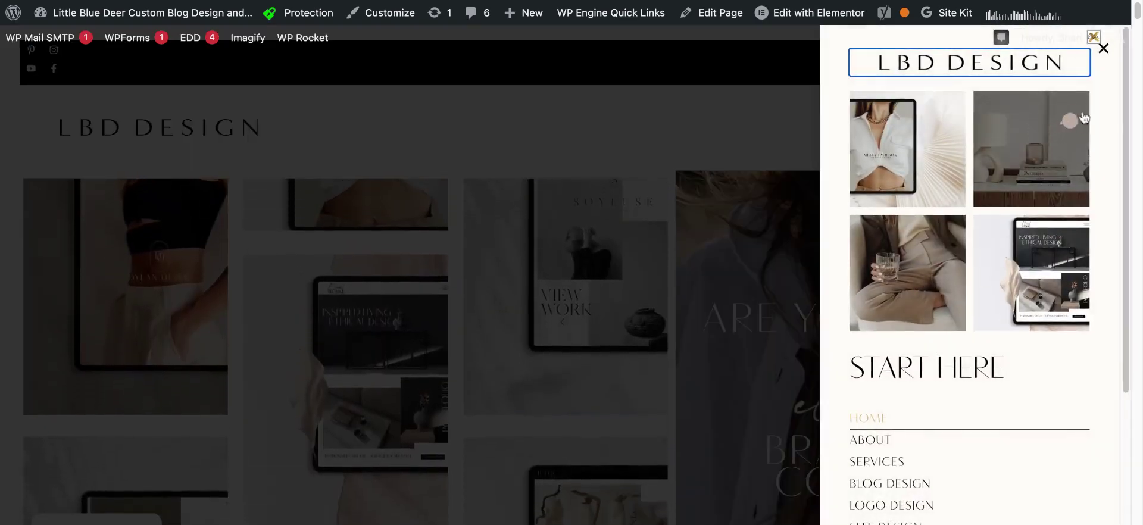
left_click(1103, 47)
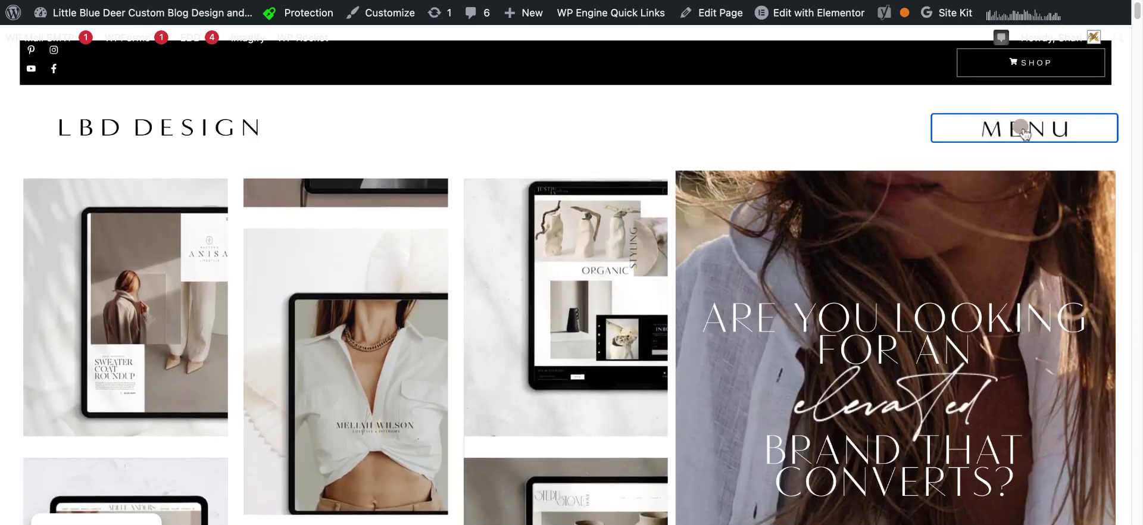
left_click(1023, 130)
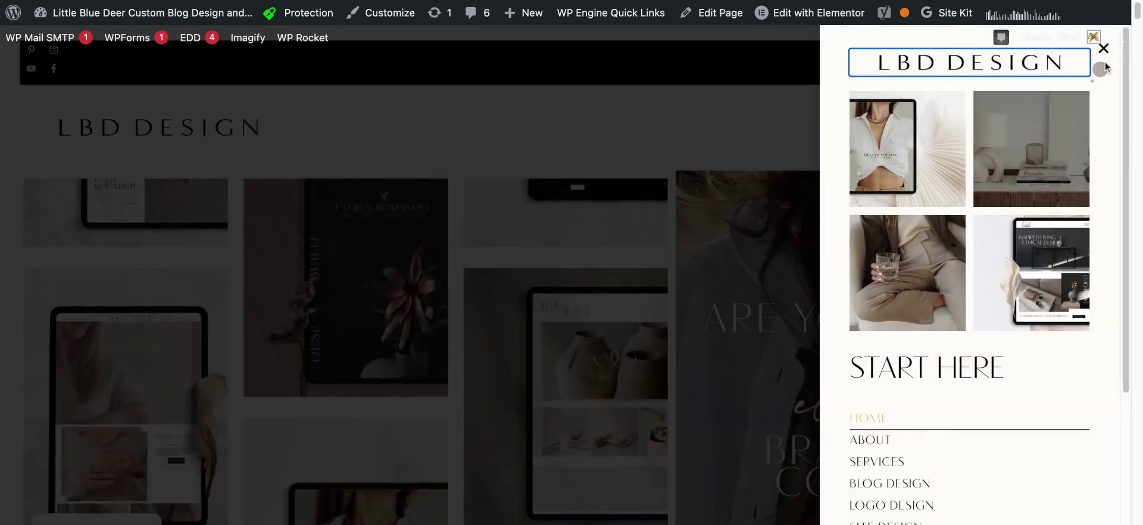
left_click(709, 190)
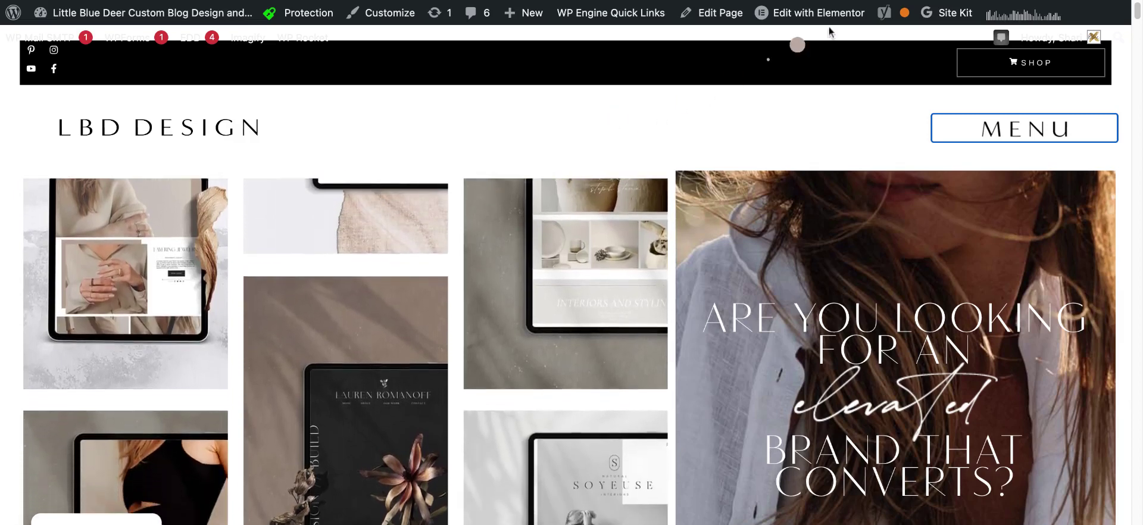
mouse_move(827, 21)
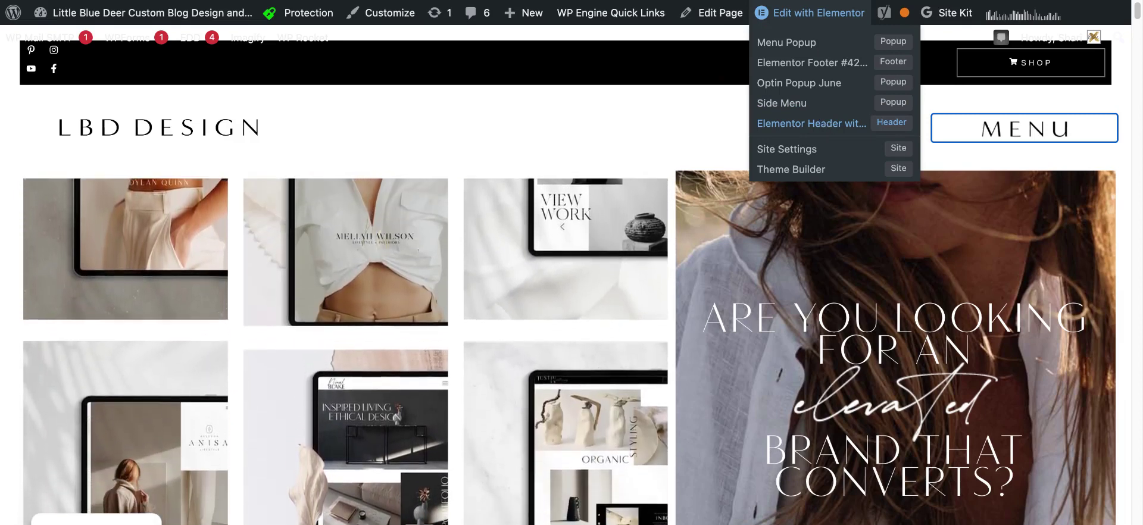
Open the header template in Elementor and search widgets for 'icon' to pick the Icon widget.
left_click(811, 123)
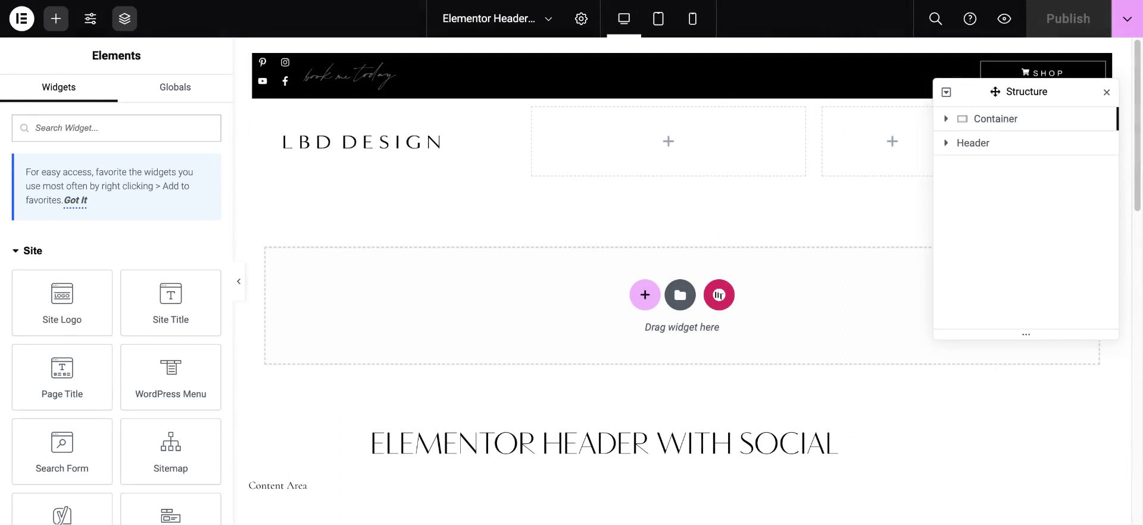
left_click_drag(995, 91, 615, 249)
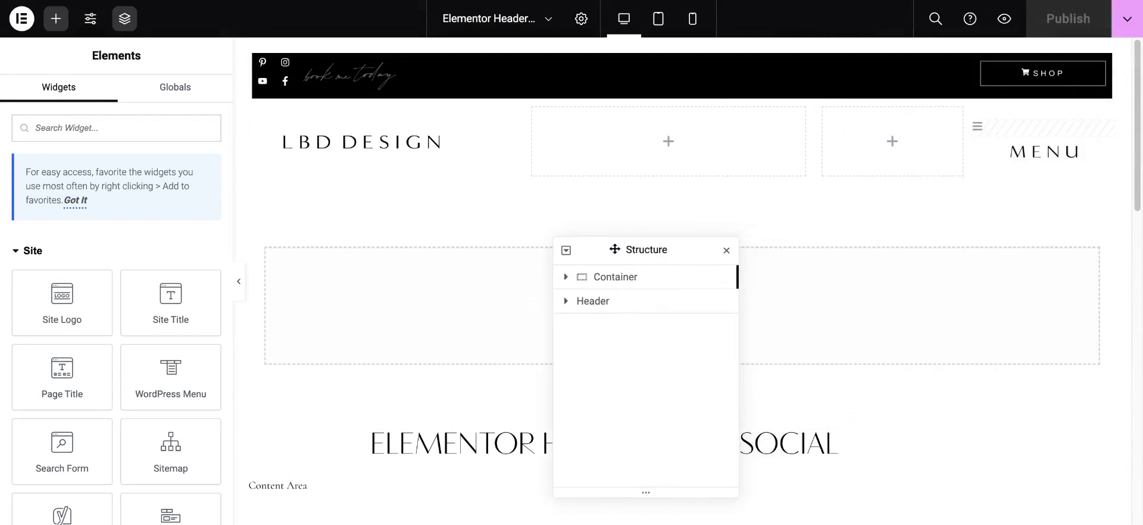
left_click(1034, 151)
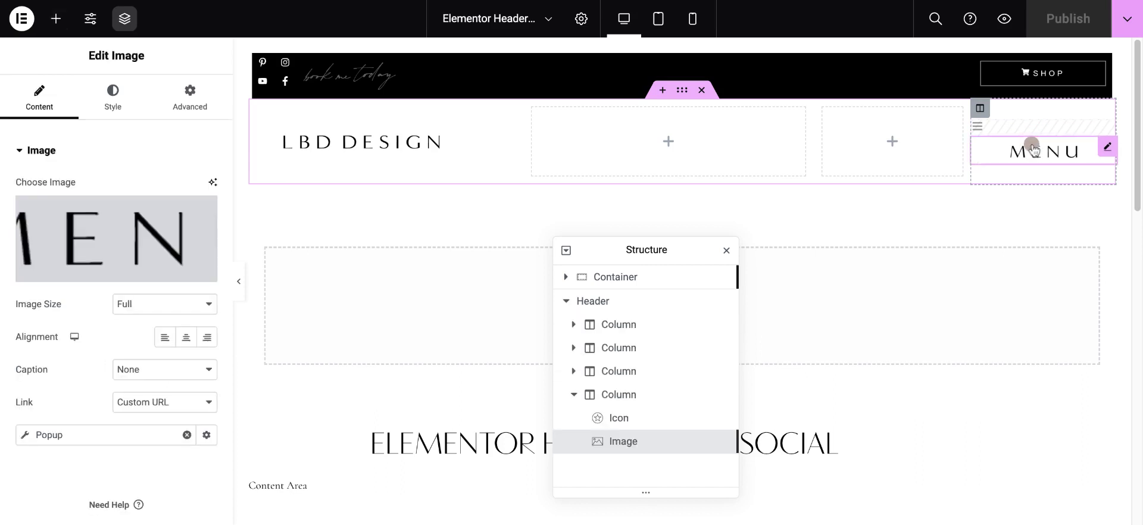
left_click(56, 20)
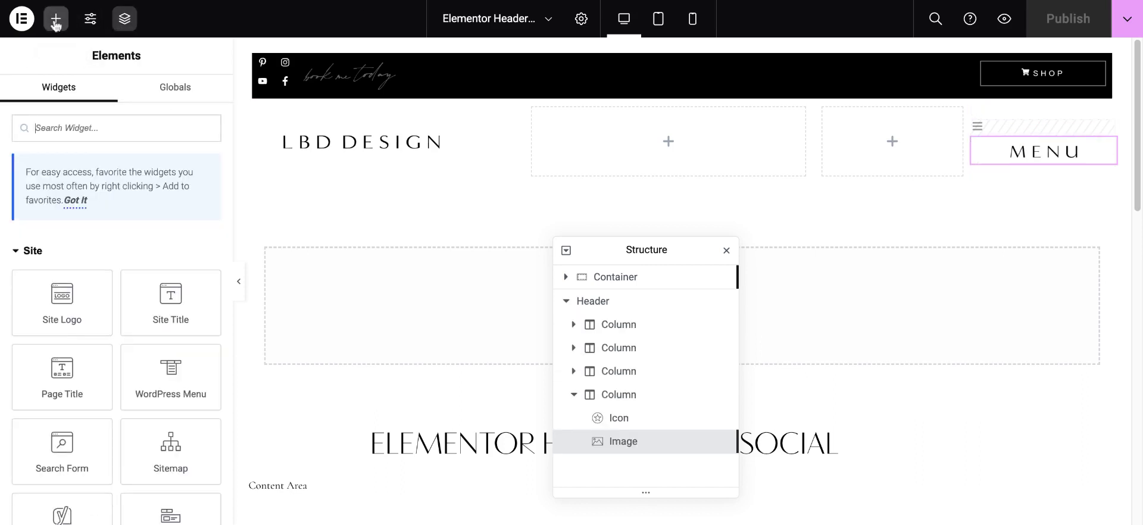
type("icon")
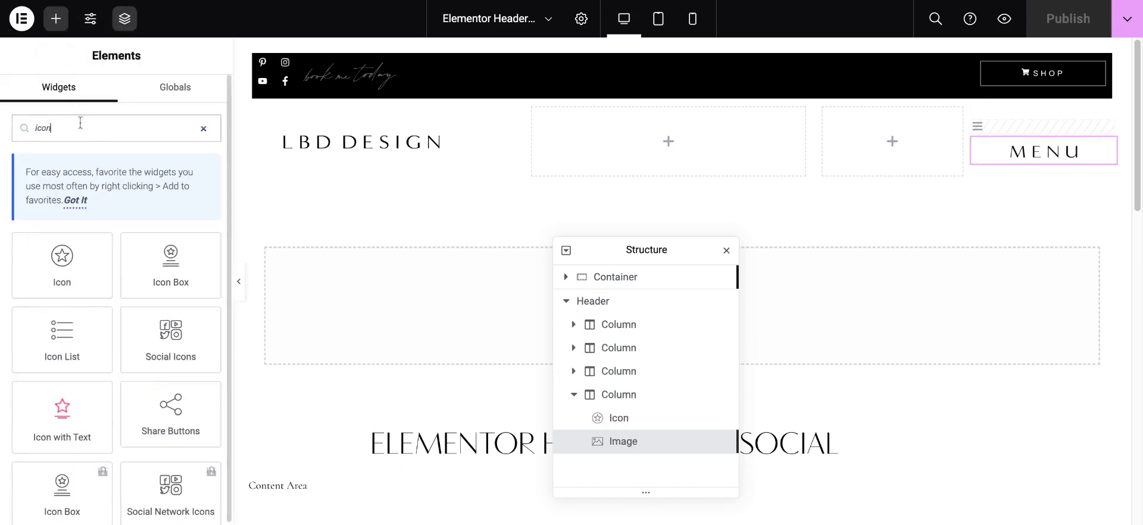
left_click(70, 273)
Drop an Icon widget under MENU, replace its star with the Bars icon, and set size 29 px.
left_click_drag(70, 273, 1043, 164)
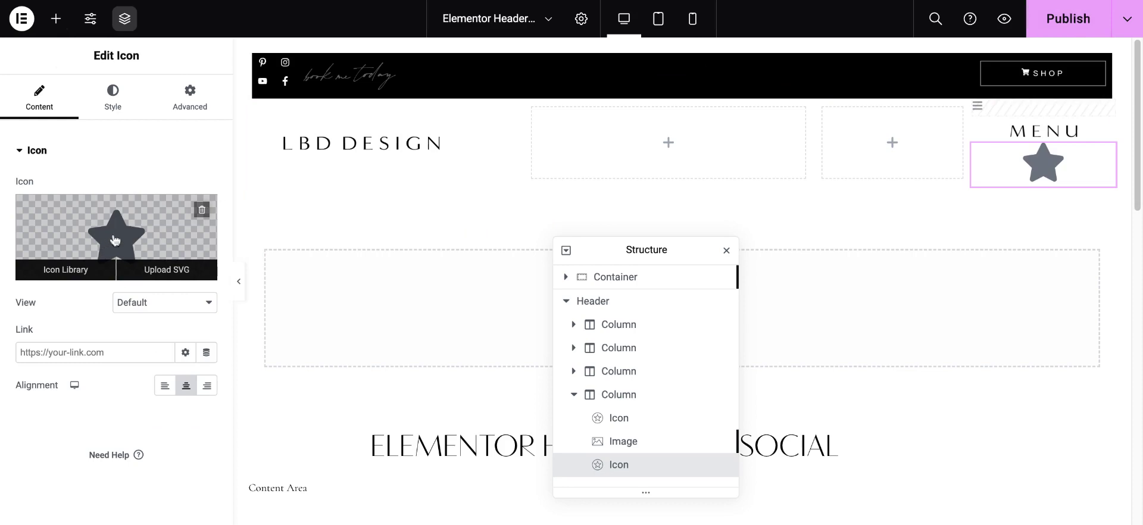
left_click(119, 237)
left_click(461, 82)
type("bars")
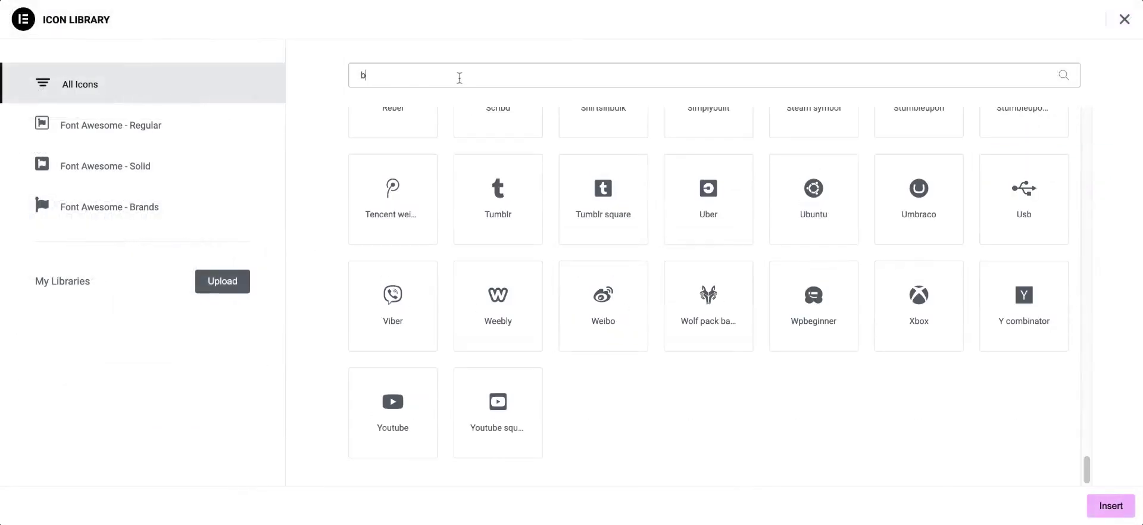
left_click(394, 185)
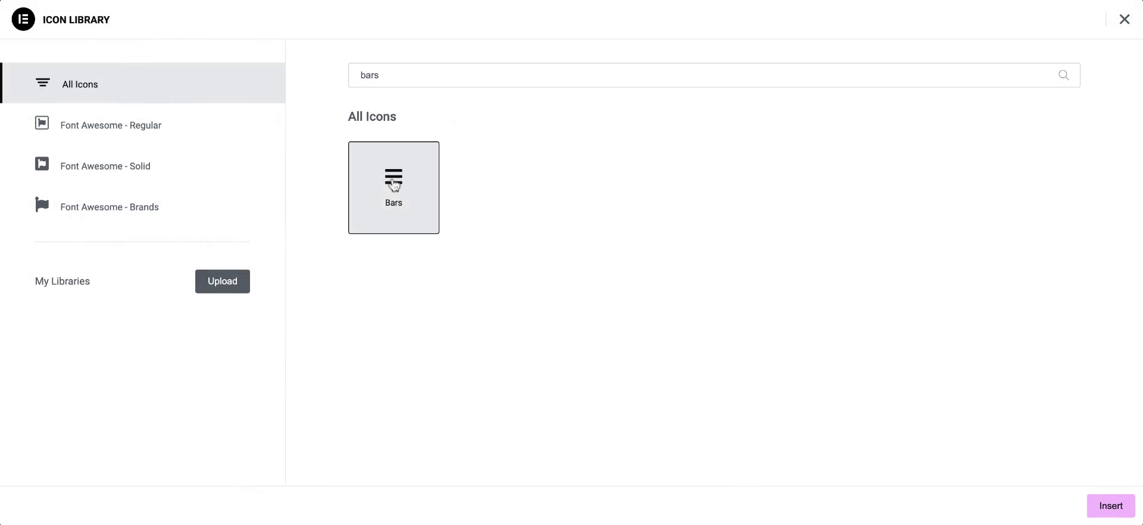
left_click(1111, 507)
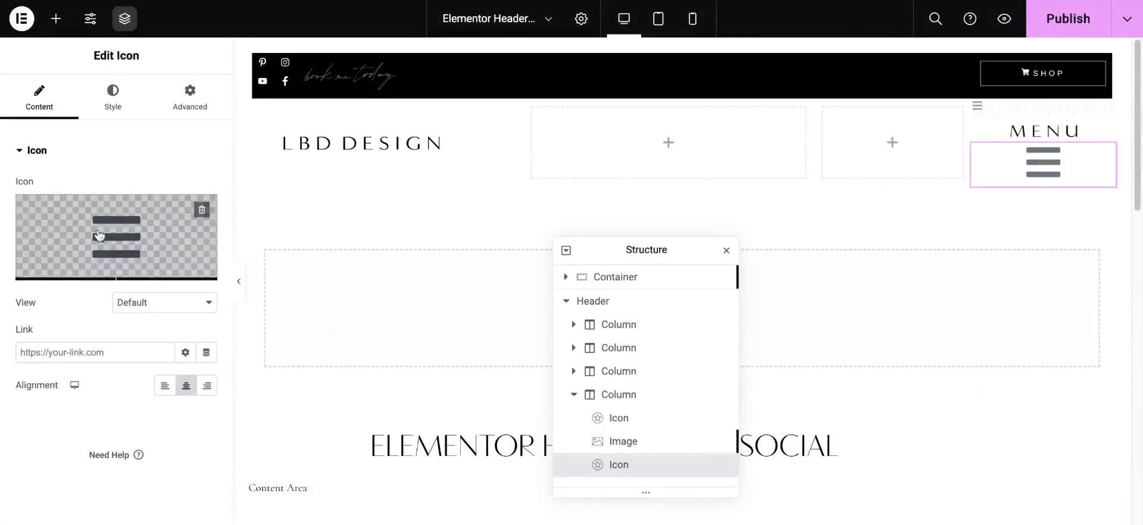
left_click(127, 105)
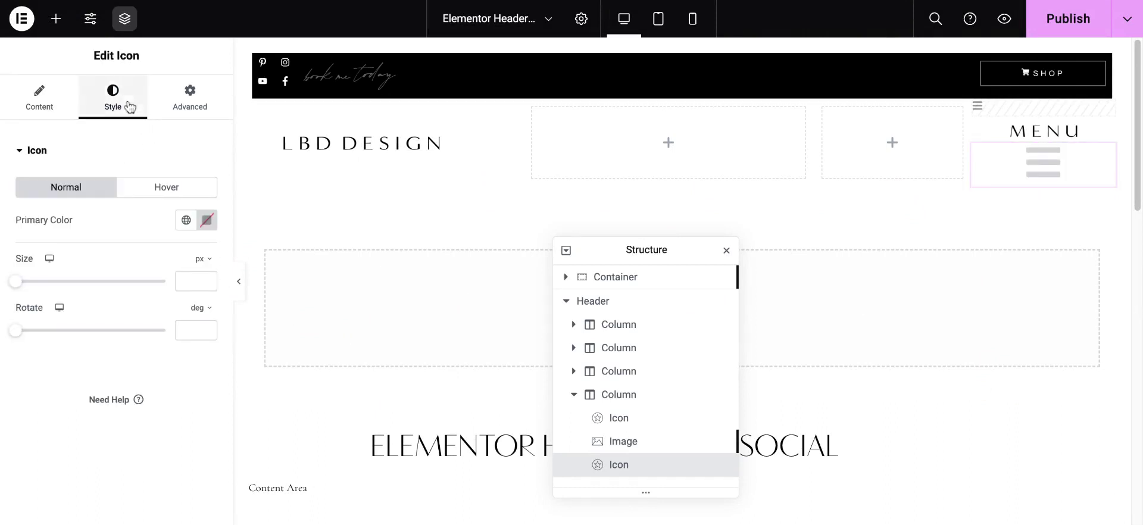
left_click(26, 284)
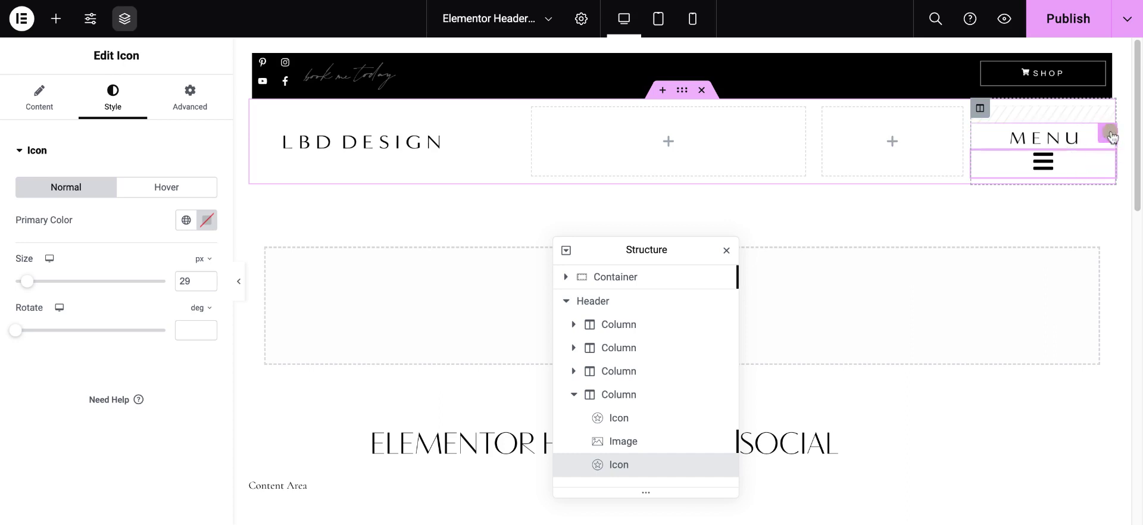
left_click(1108, 133)
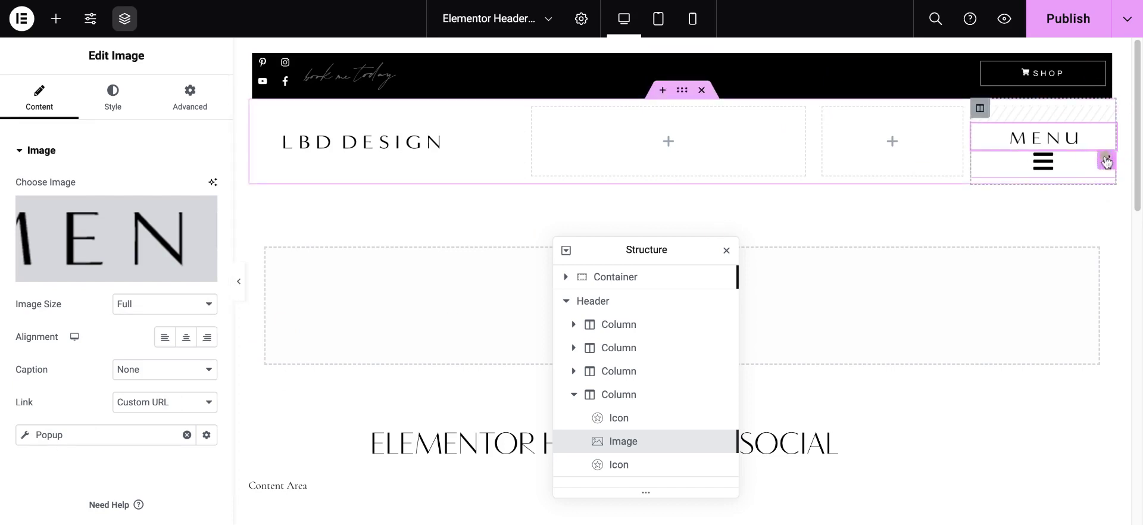
Select the hamburger icon and set its Link through Dynamic Tags to Actions > Popup.
left_click(1105, 161)
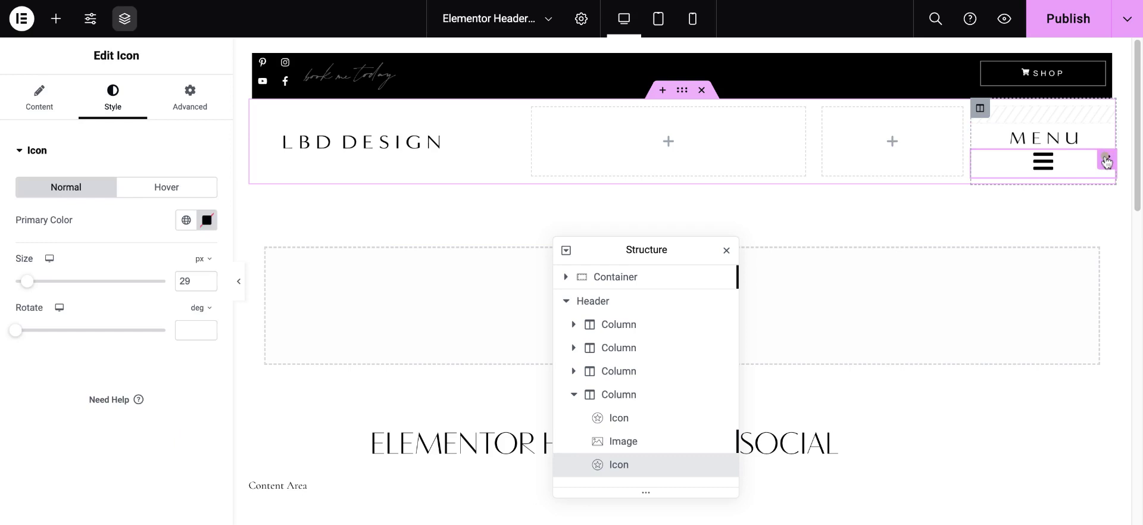
left_click(40, 106)
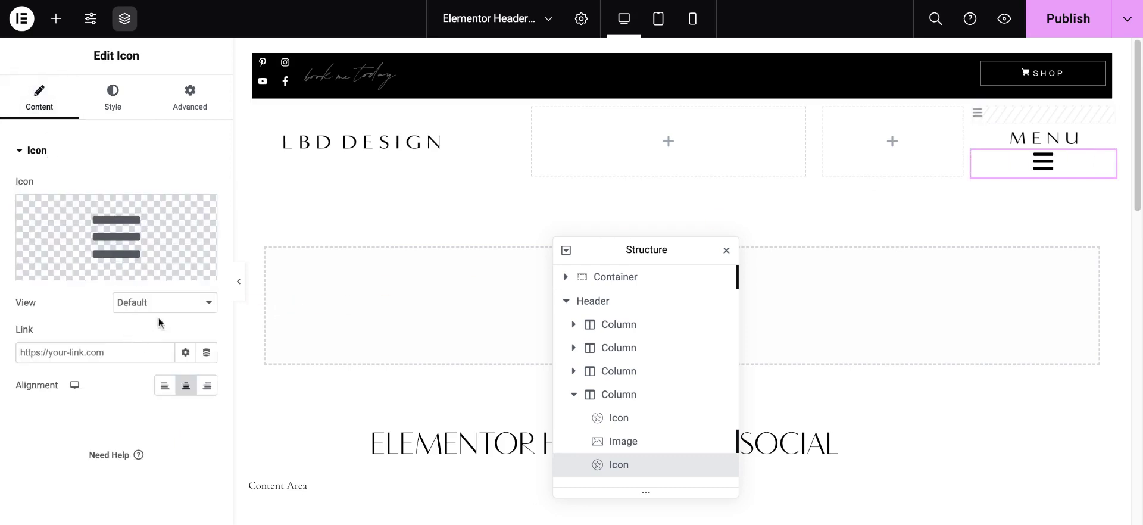
left_click(186, 354)
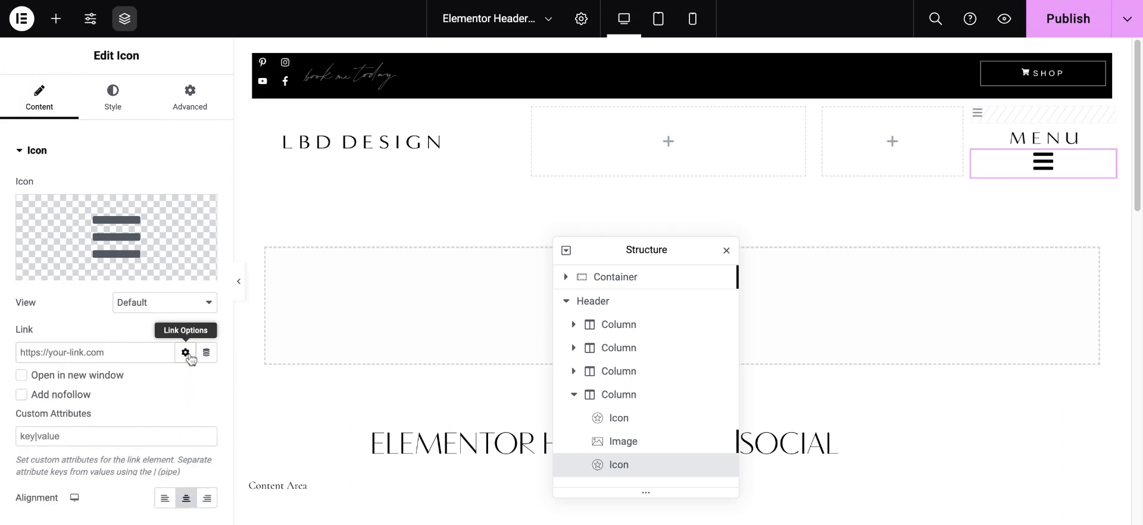
left_click(186, 353)
left_click(186, 352)
left_click(72, 347)
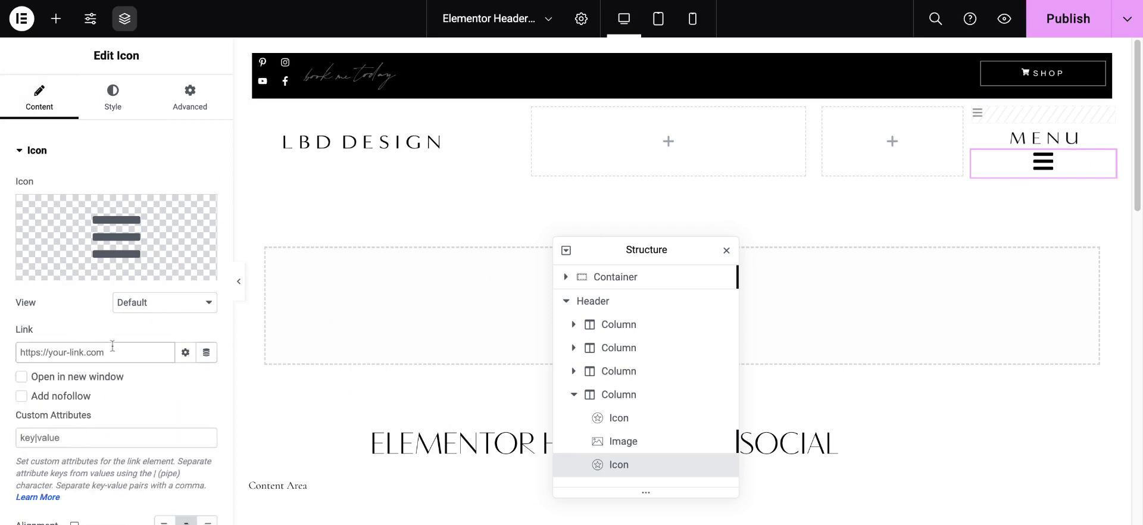
left_click(206, 352)
scroll(212, 285, "down", 3)
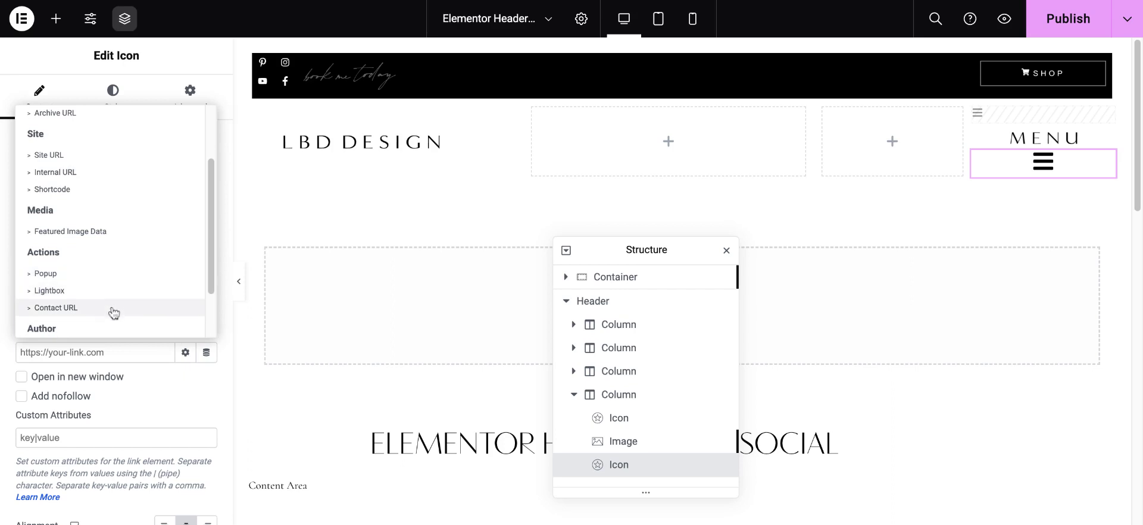
left_click(108, 277)
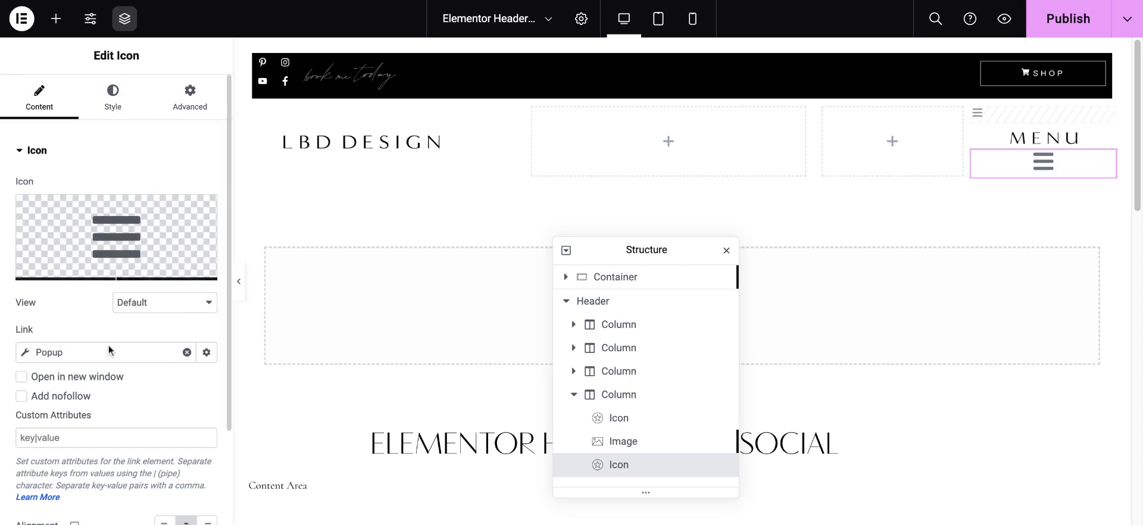
Set the hamburger icon's Popup link to Open Popup with Side Menu (Template), then publish the header.
left_click(25, 353)
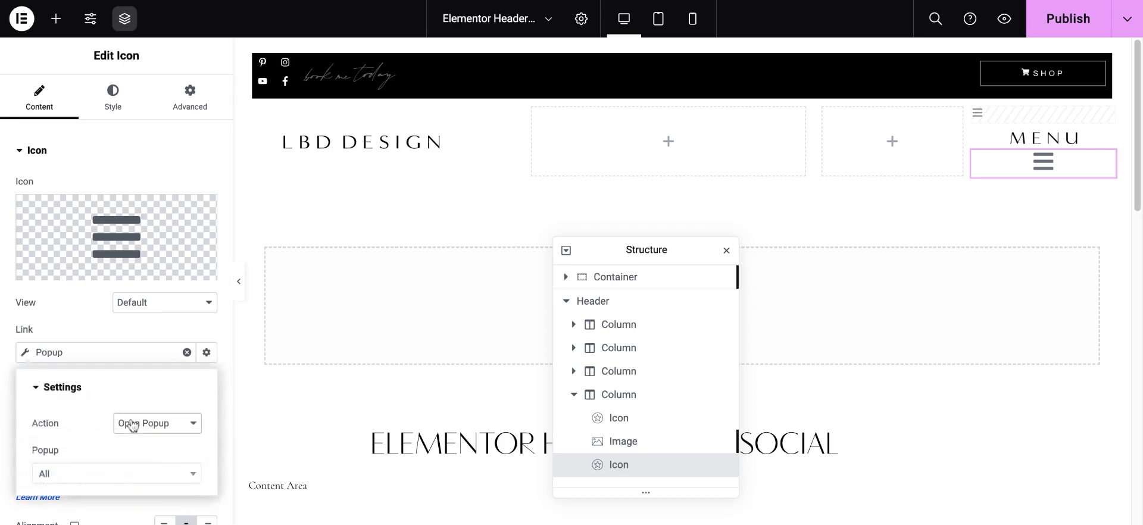
left_click(119, 475)
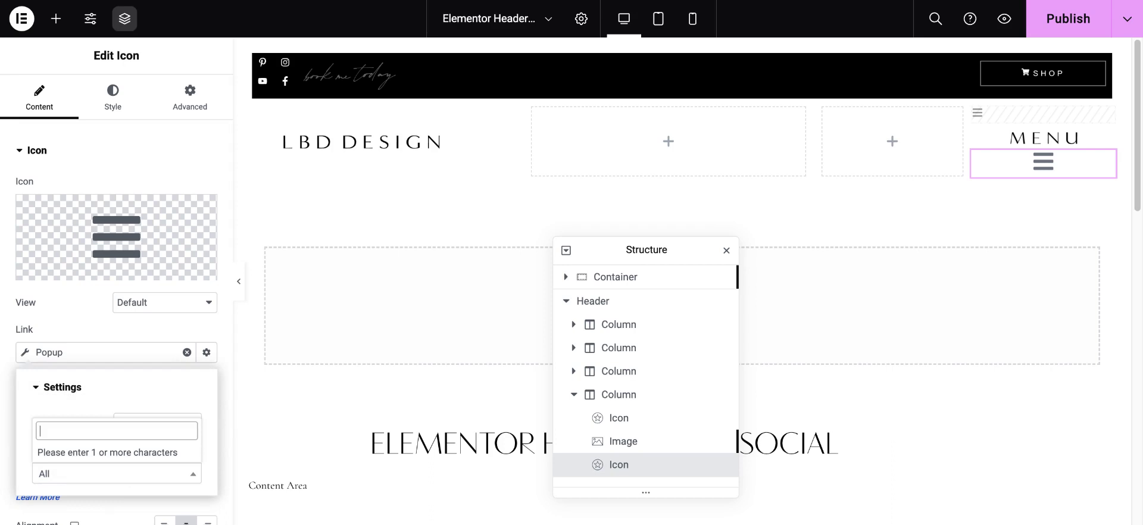
type("side")
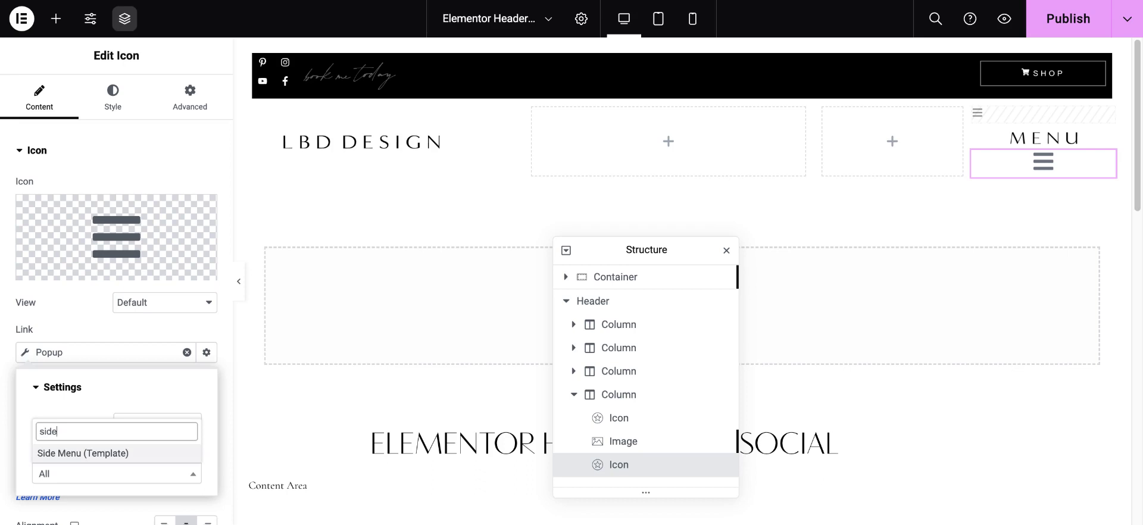
left_click(107, 455)
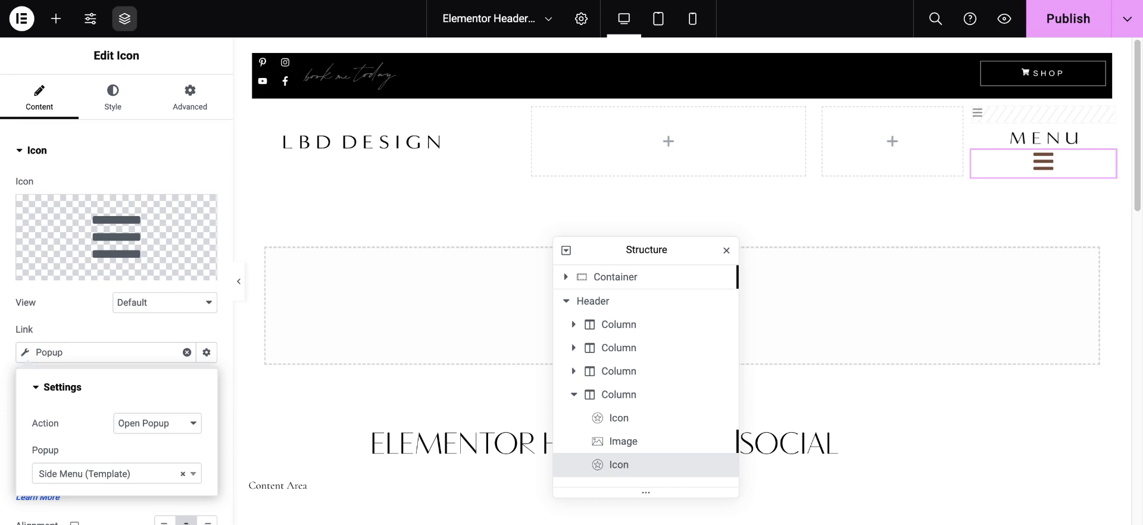
left_click(175, 333)
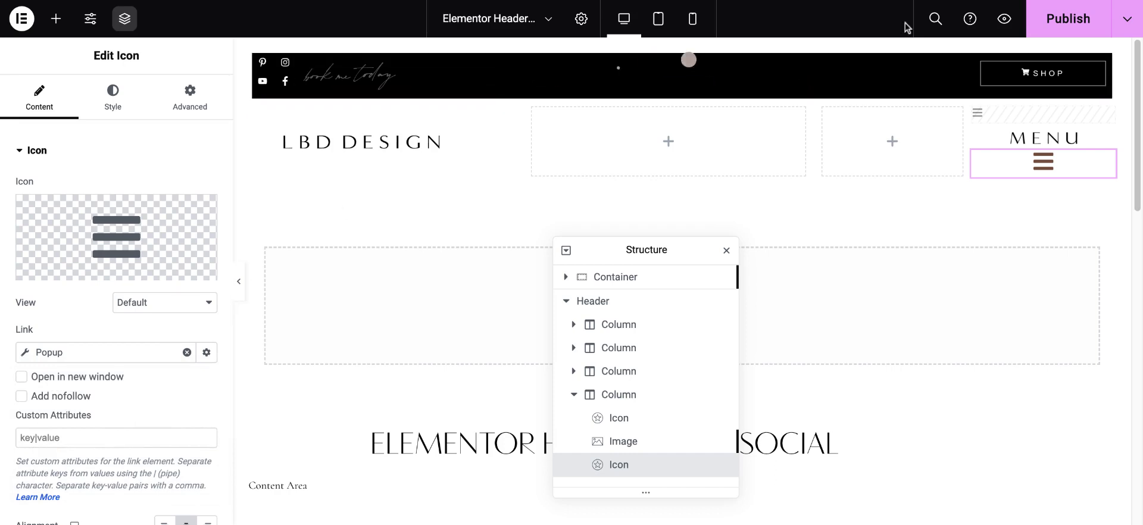
left_click(1072, 21)
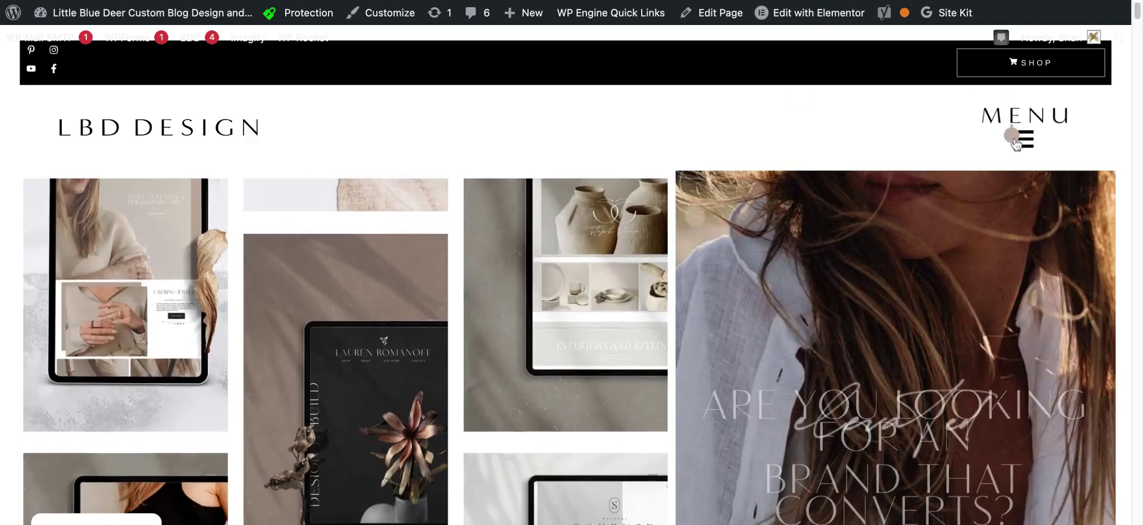
On the live site, open the side menu from the hamburger icon and close it with X, twice.
left_click(1022, 140)
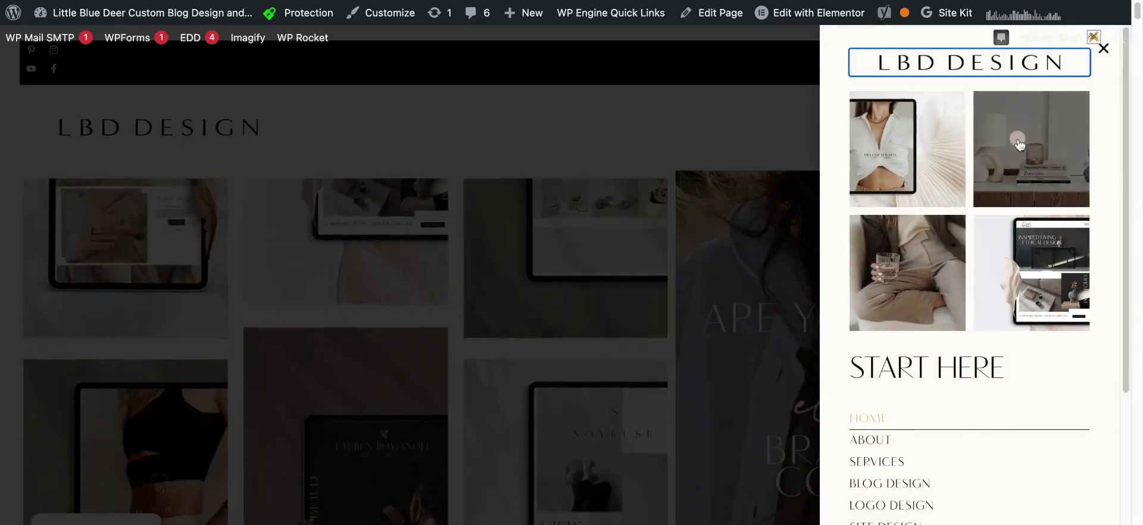
left_click(1109, 53)
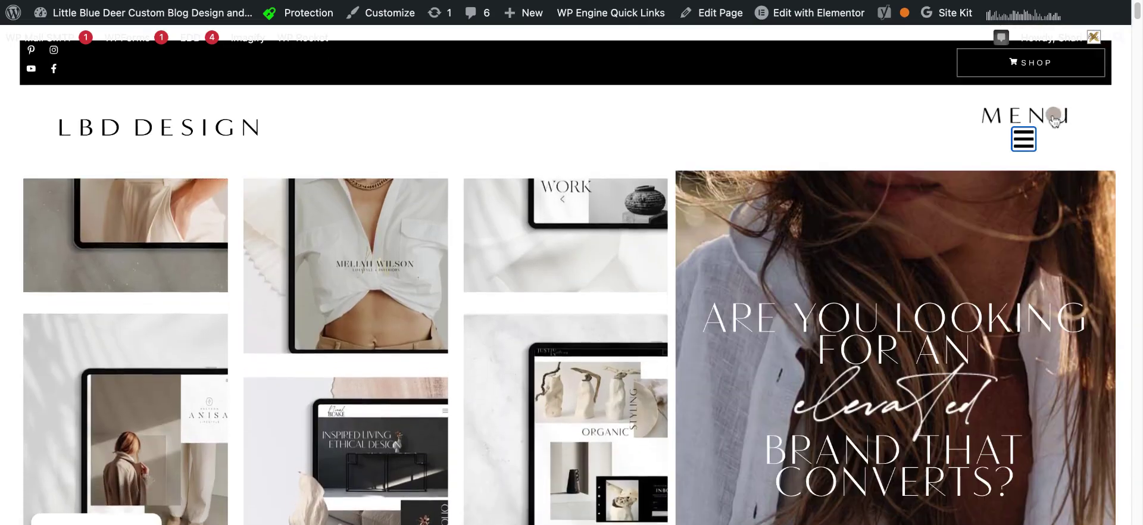
left_click(1052, 117)
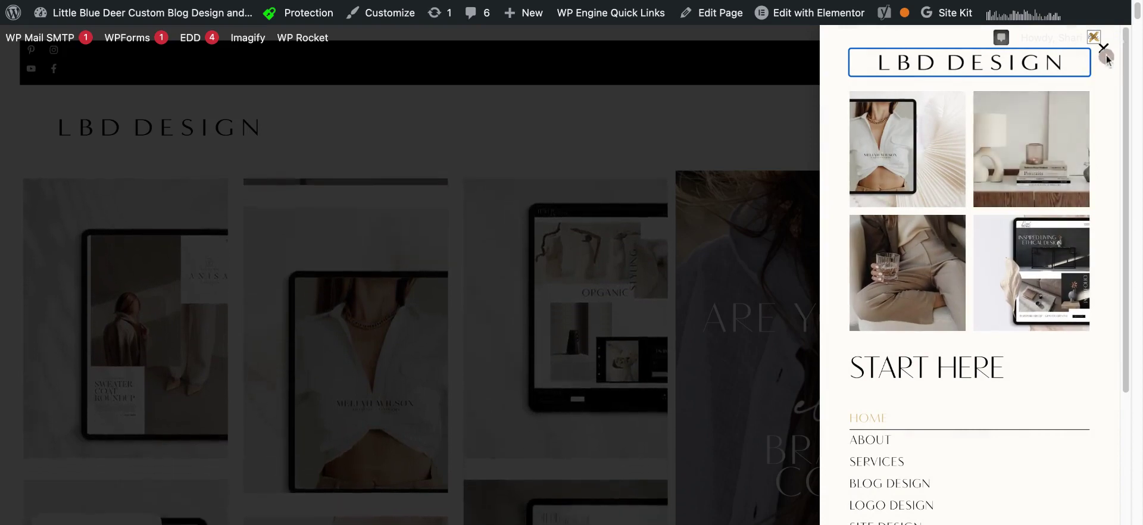
left_click(1102, 50)
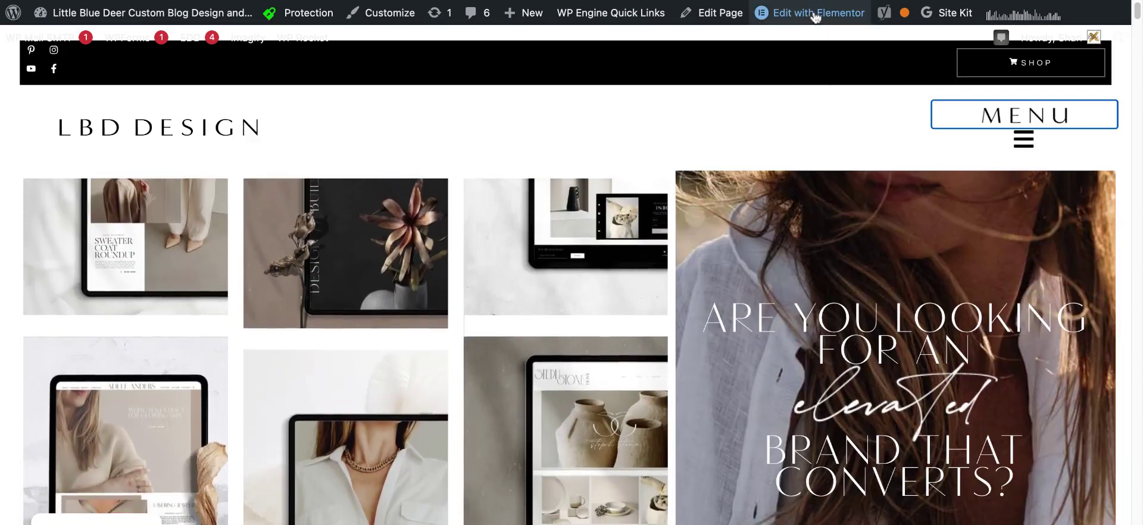
mouse_move(815, 16)
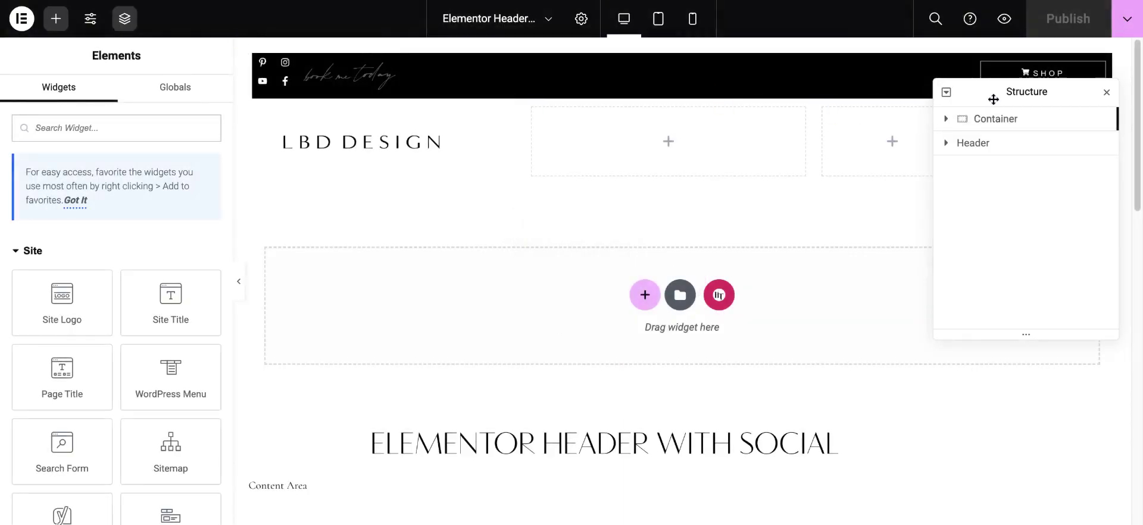
Move the hamburger Icon widget into the third column, delete it, and republish the header.
left_click_drag(993, 99, 654, 313)
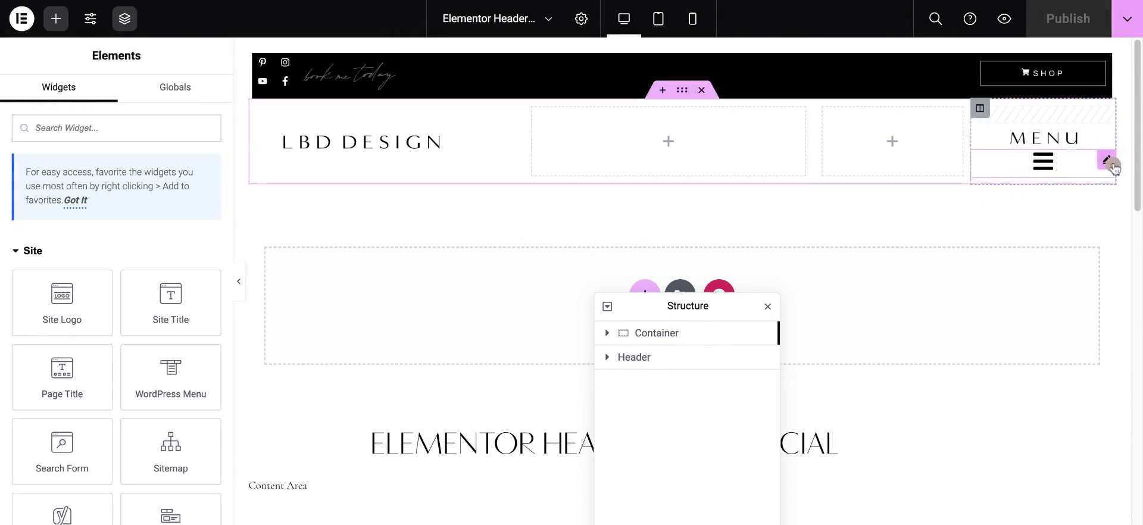
left_click_drag(1108, 162, 905, 145)
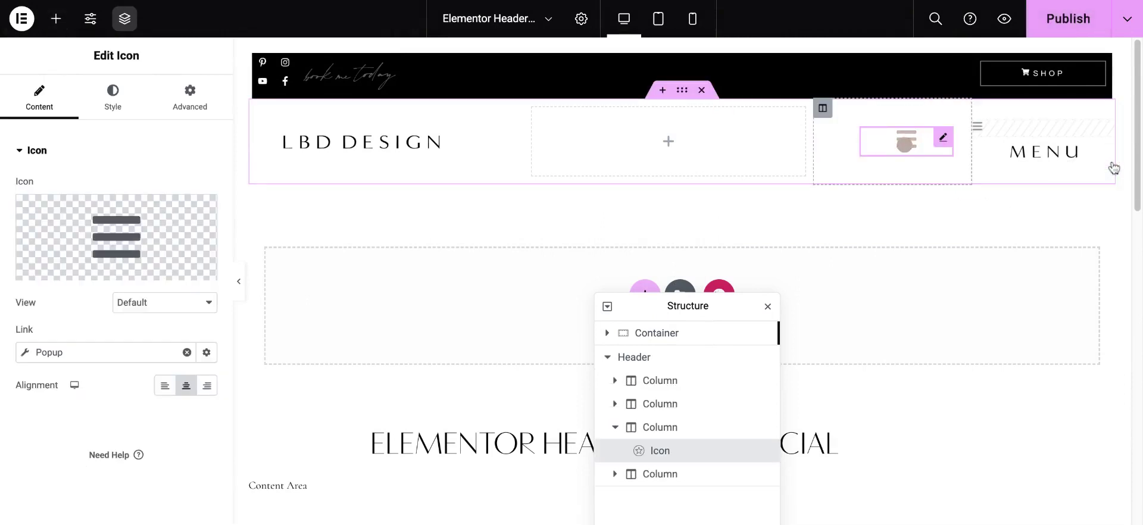
right_click(951, 142)
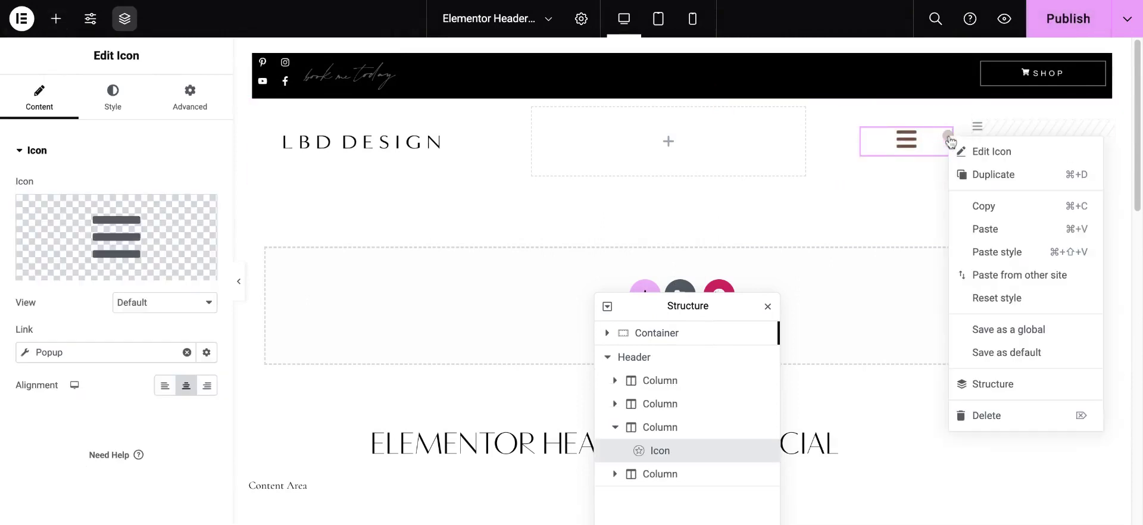
left_click(982, 416)
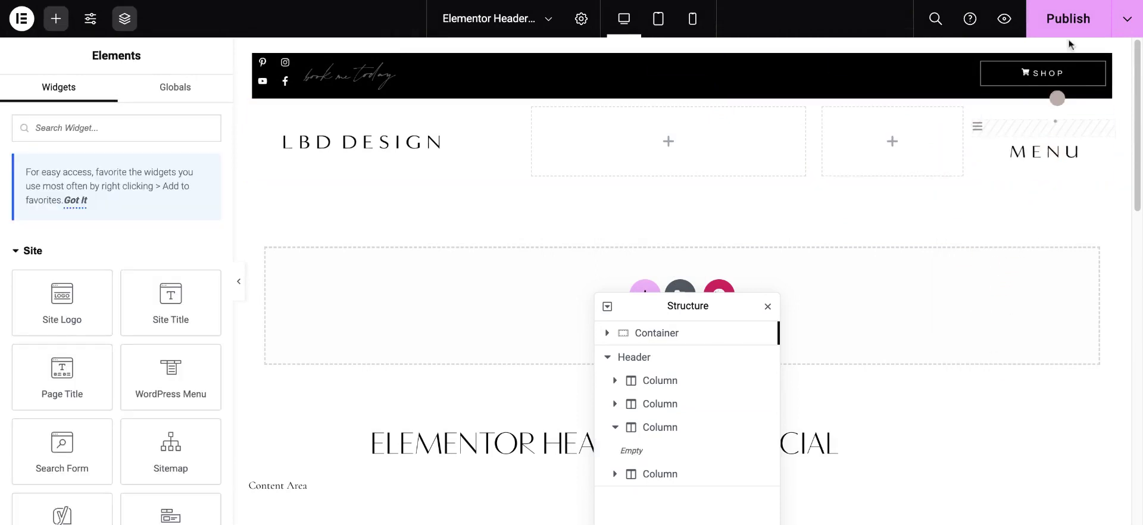
left_click(1067, 21)
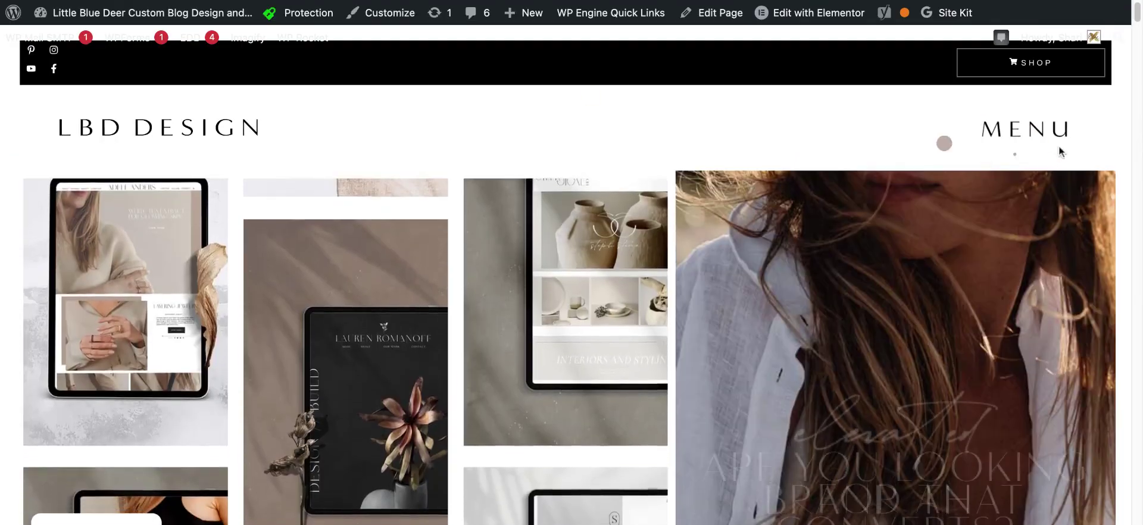
On the live homepage, click MENU in the header to slide the Side Menu panel open.
left_click(1040, 130)
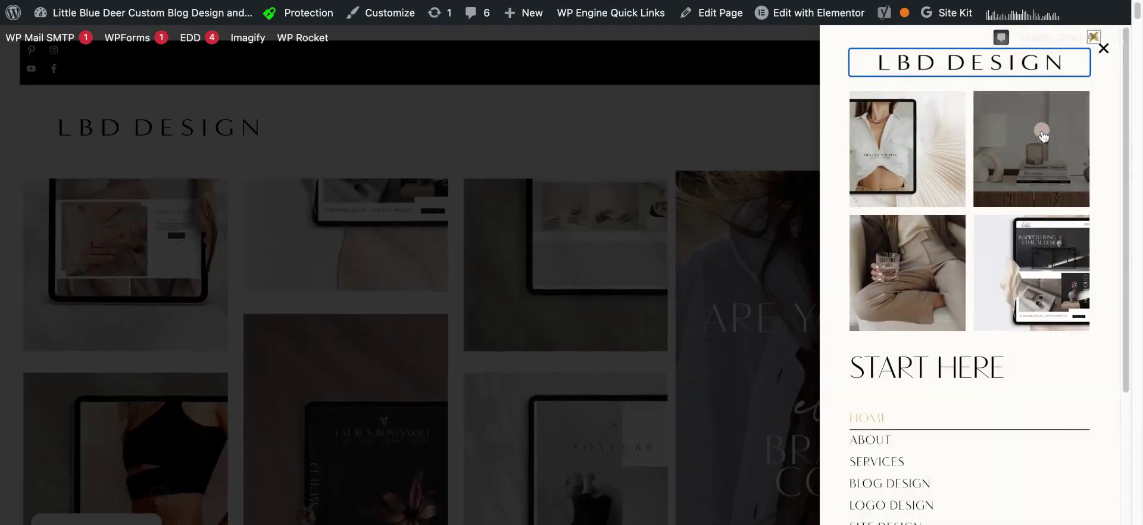